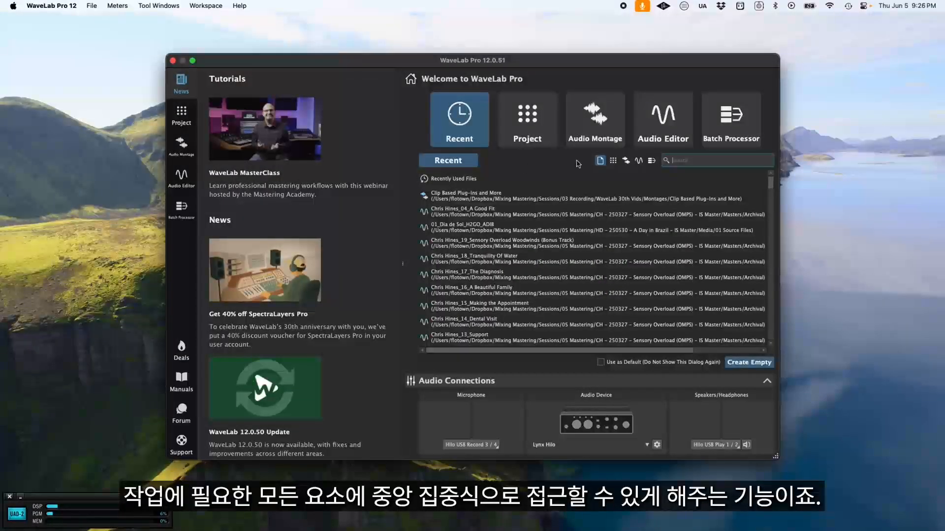
Step: Browse the startup assistant's project and audio montage templates and its recent files, filtering the recent list by file type
left_click(539, 134)
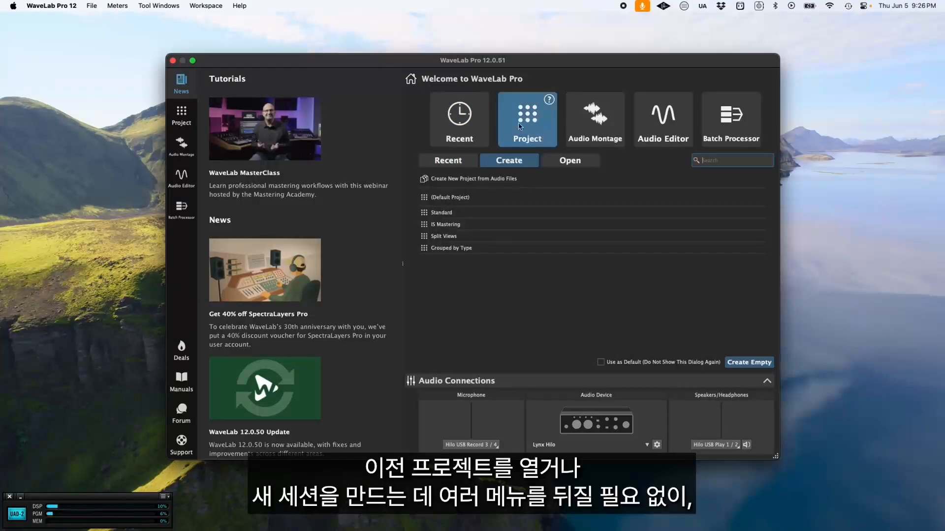
left_click(588, 127)
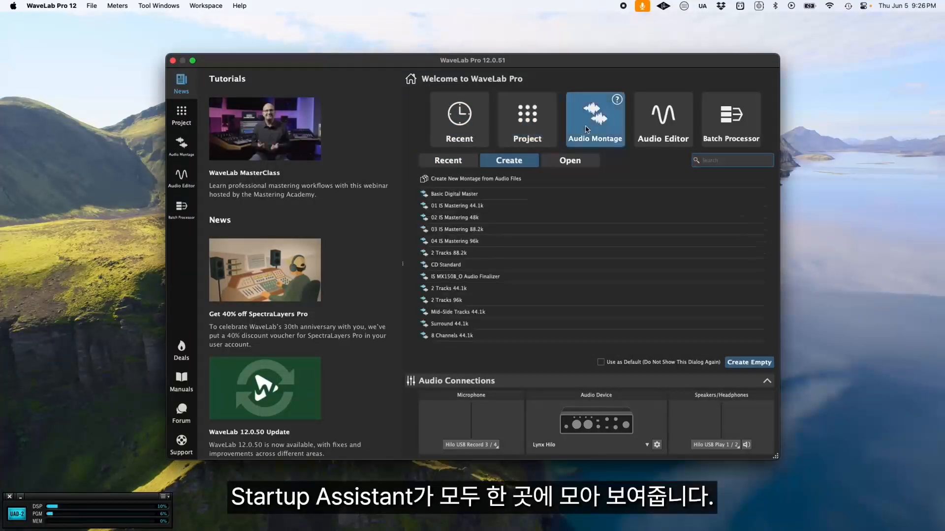
left_click(465, 128)
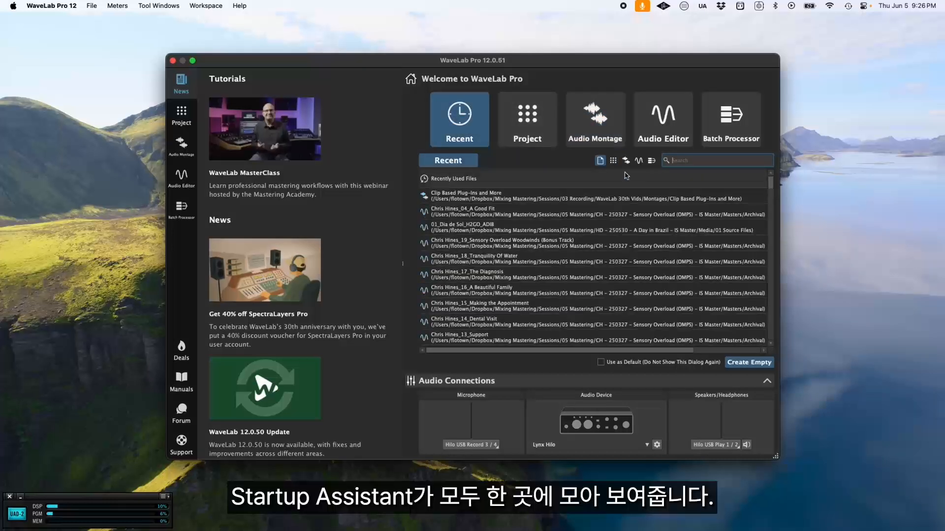
left_click(613, 161)
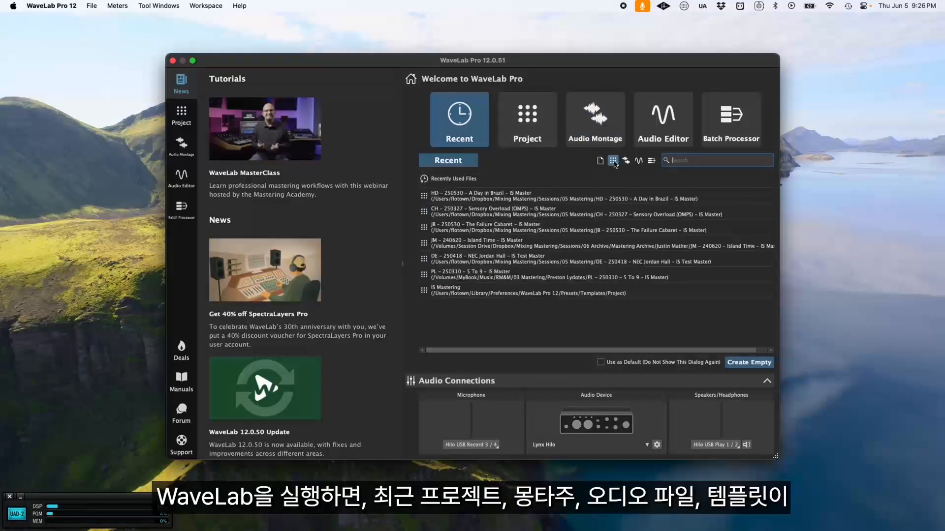
left_click(626, 161)
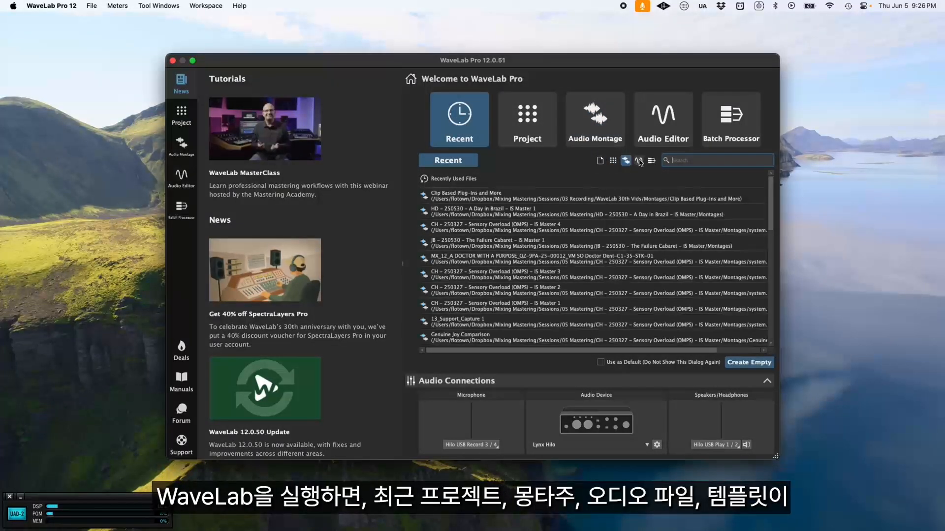
left_click(597, 130)
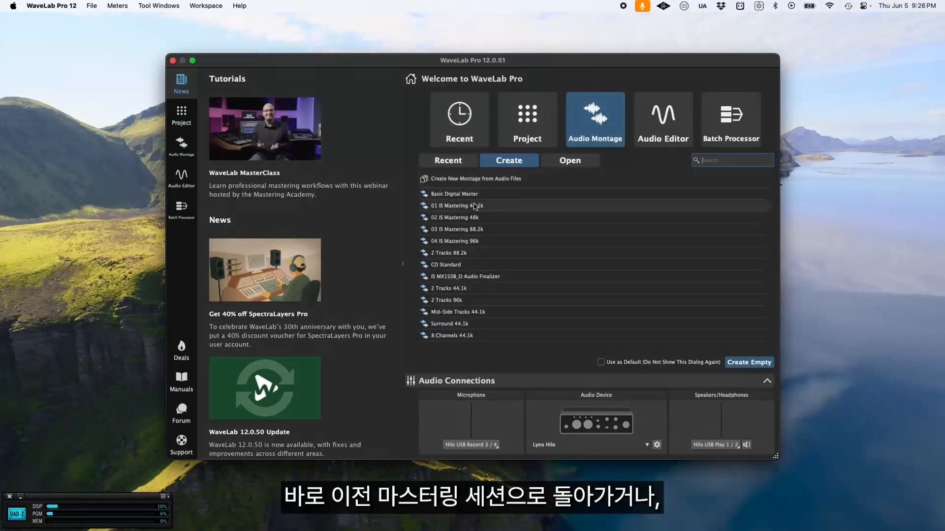
left_click(524, 129)
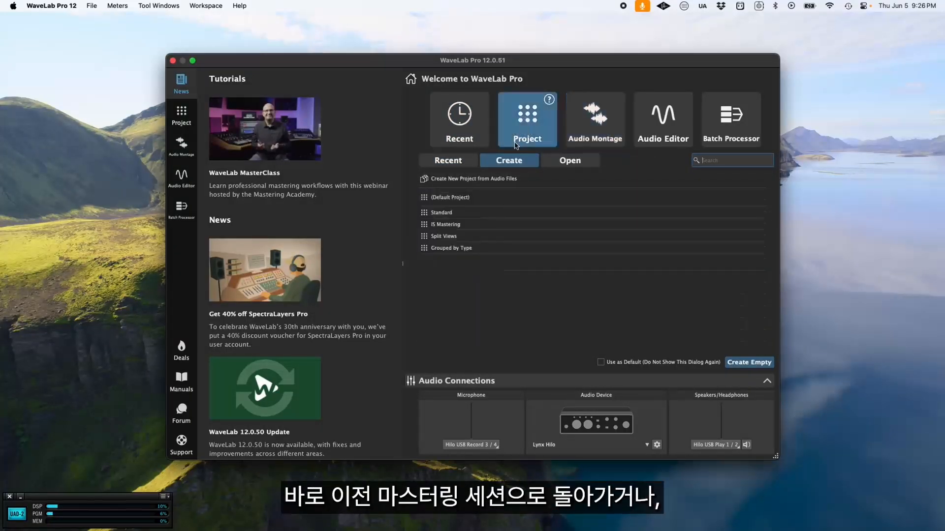
left_click(472, 117)
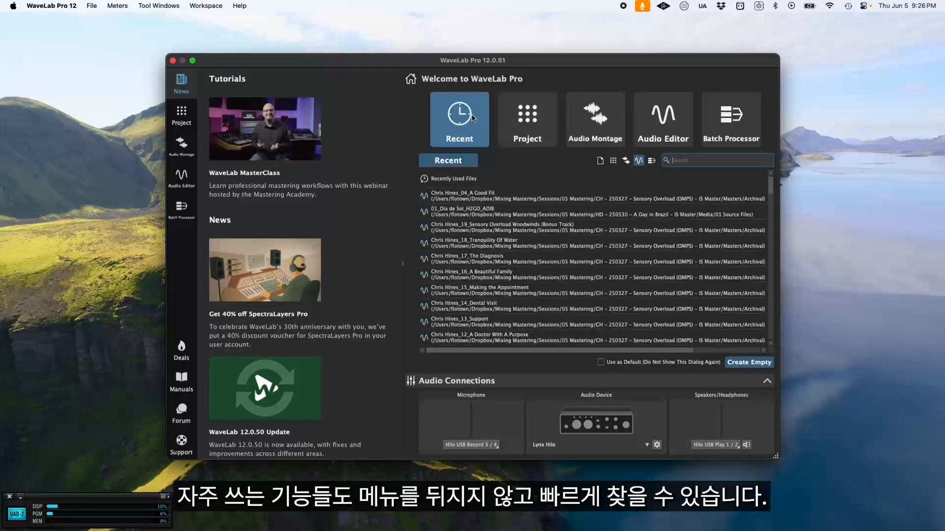
Step: Review the Audio Editor and Audio Montage introductions and the news and tutorials in the startup assistant
left_click(686, 101)
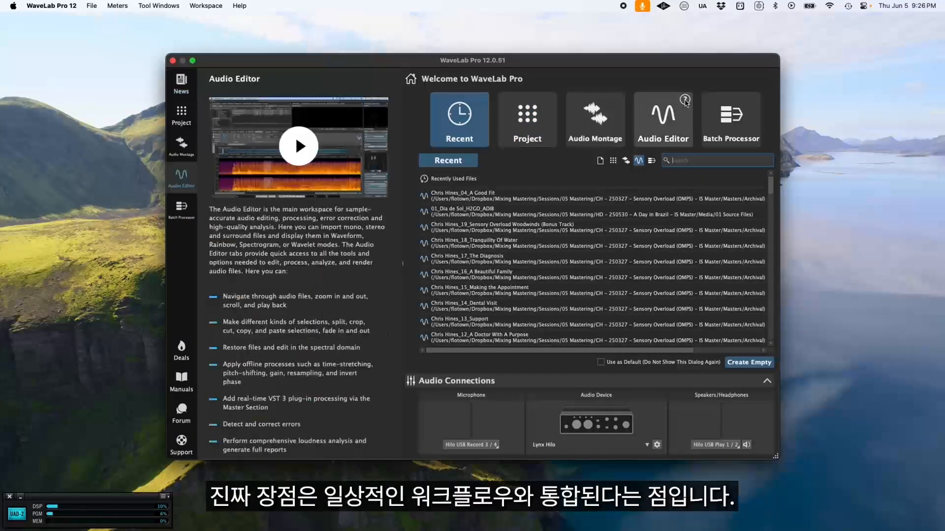
scroll(368, 247, "down", 3)
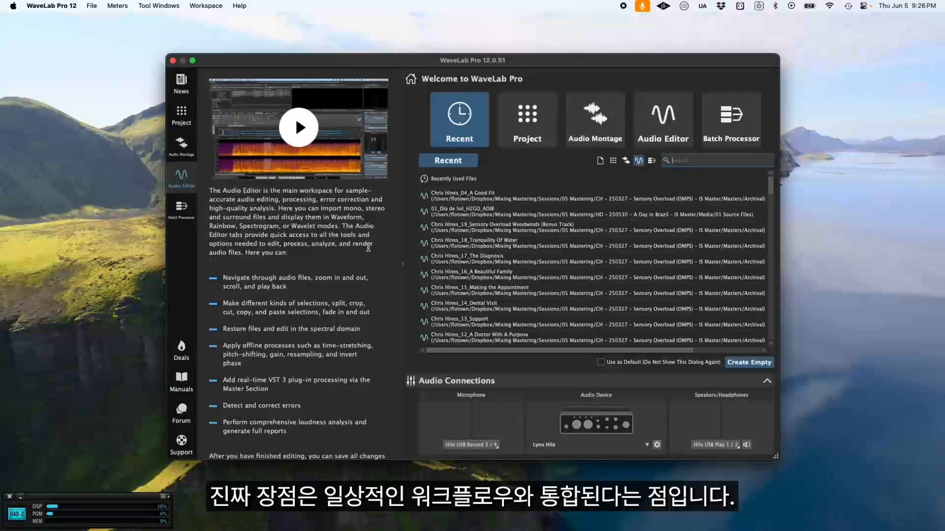
scroll(368, 248, "up", 1)
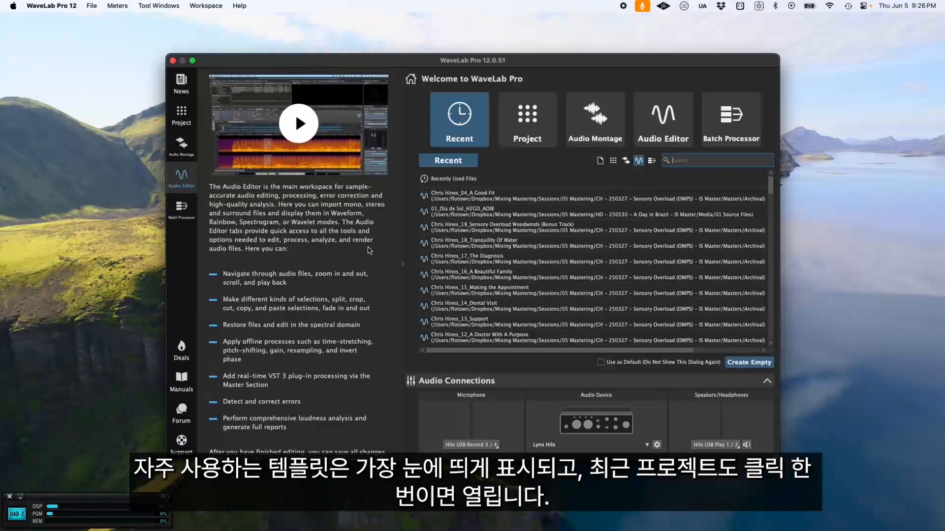
left_click(585, 126)
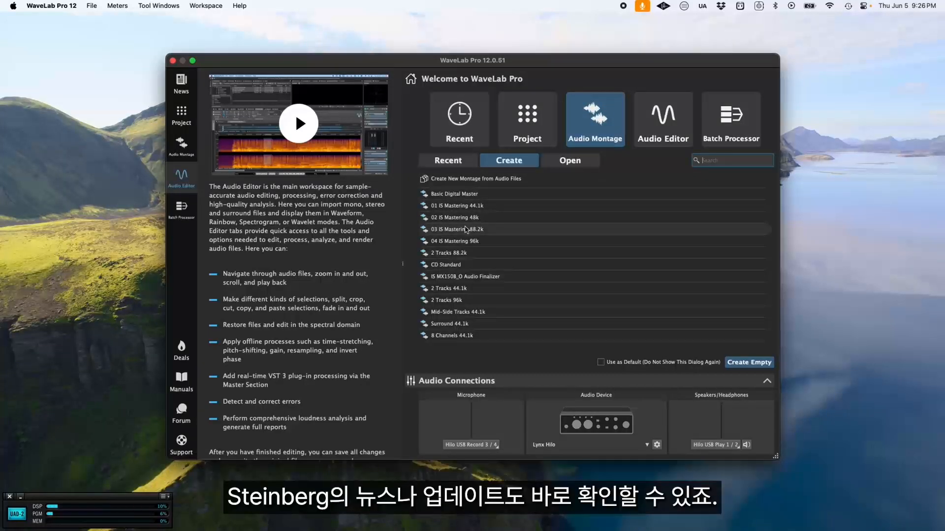
left_click(182, 145)
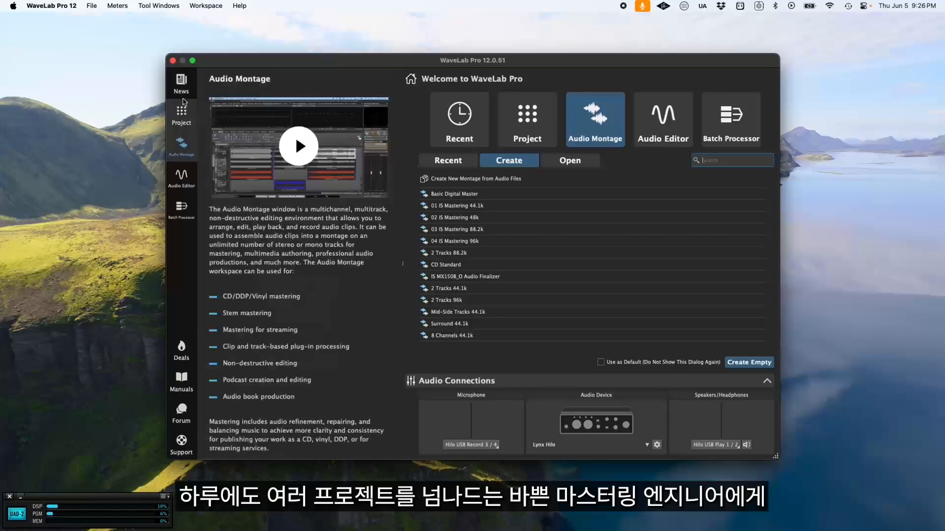
left_click(181, 92)
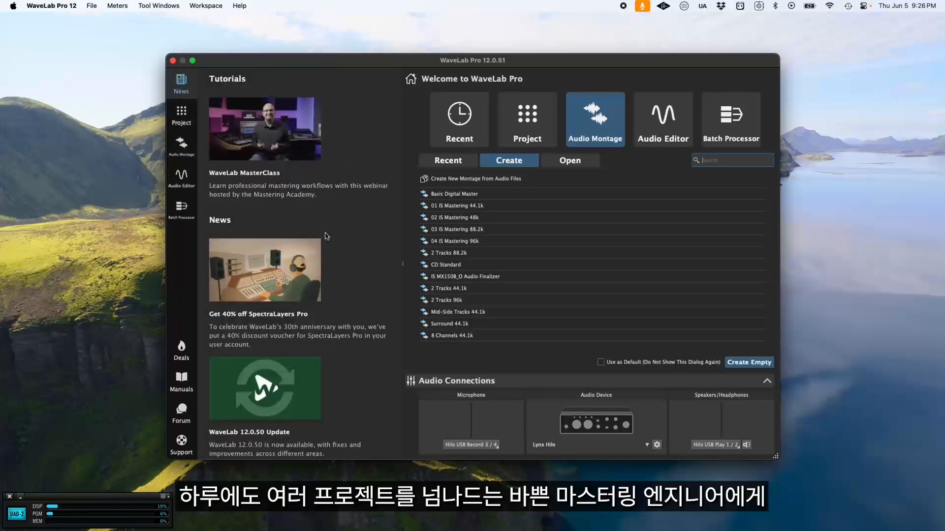
scroll(325, 236, "down", 1)
scroll(327, 238, "up", 1)
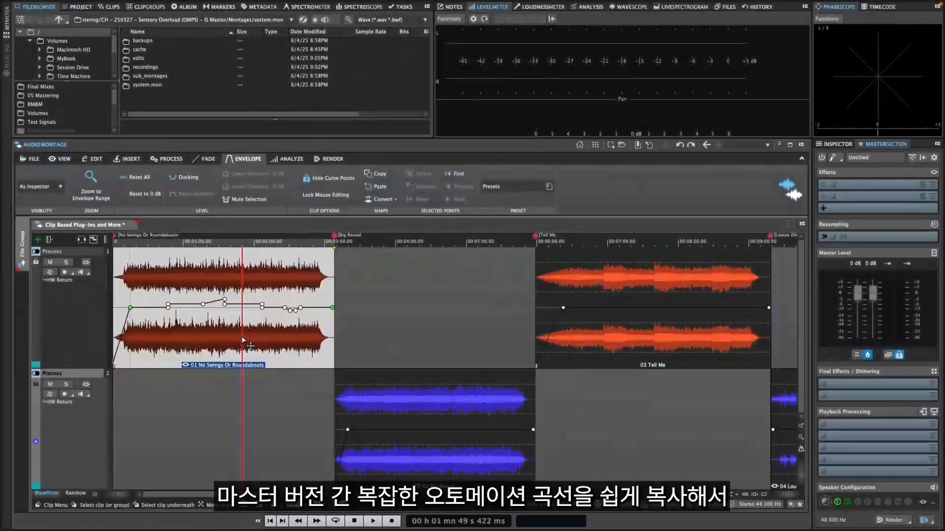
Step: Select the "01 No Swings Or Roundabouts" clip and lower its whole volume envelope slightly
left_click(612, 333)
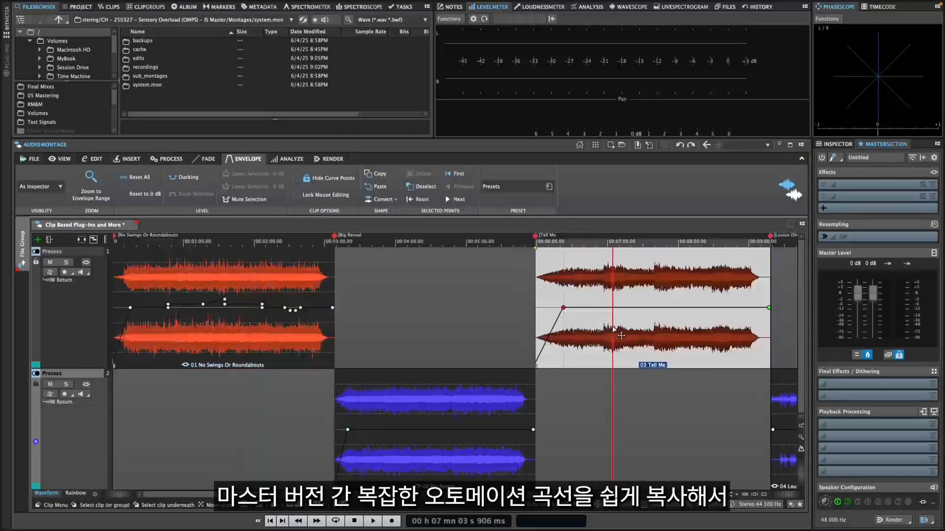
left_click(423, 450)
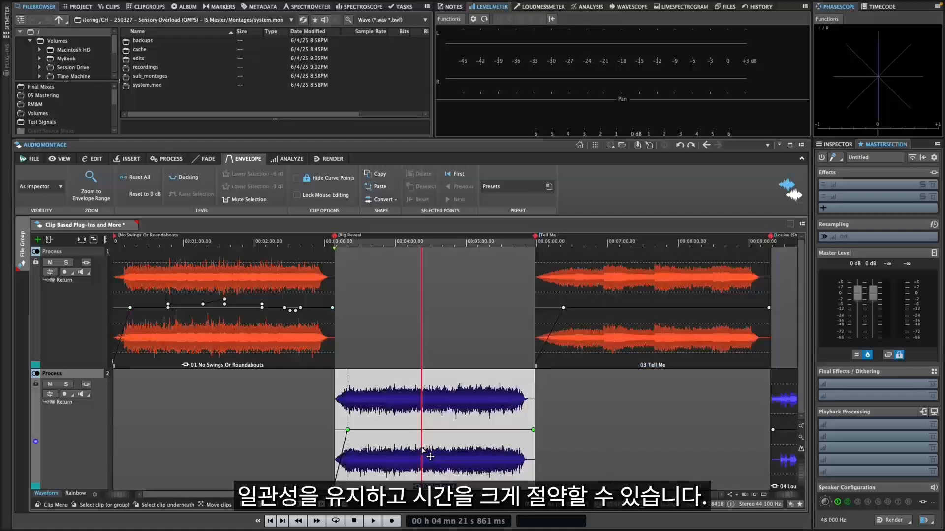
left_click(291, 338)
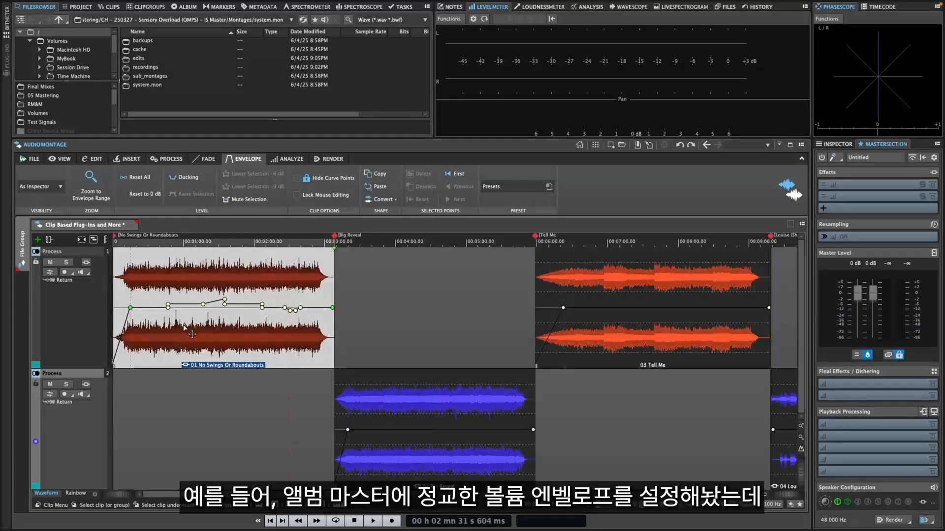
left_click_drag(245, 306, 244, 309)
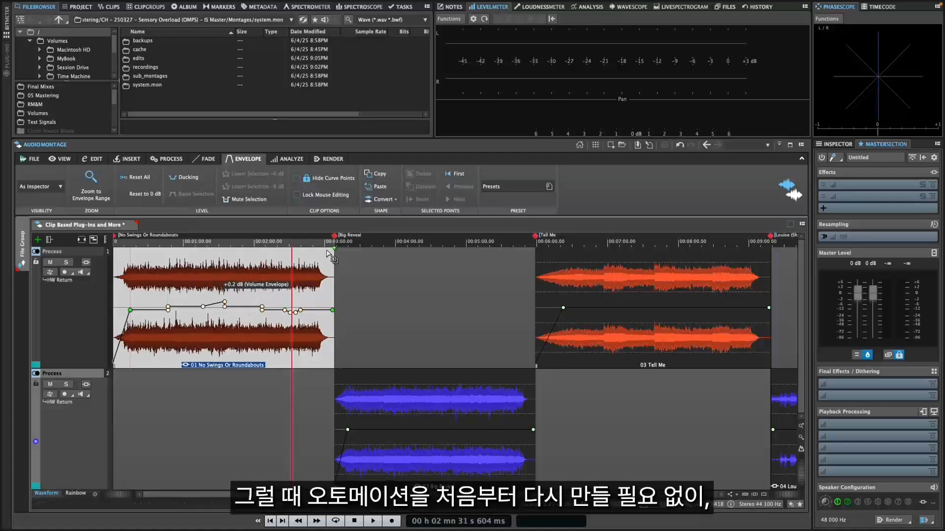
Step: Copy the envelope of the "01 No Swings Or Roundabouts" clip and paste it onto the "03 Tell Me" clip
left_click(380, 175)
left_click(611, 337)
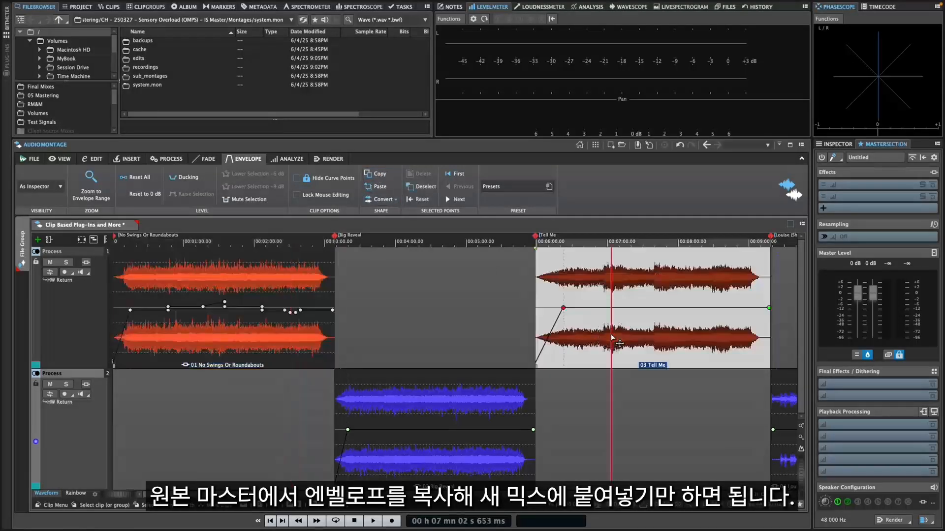
left_click(375, 191)
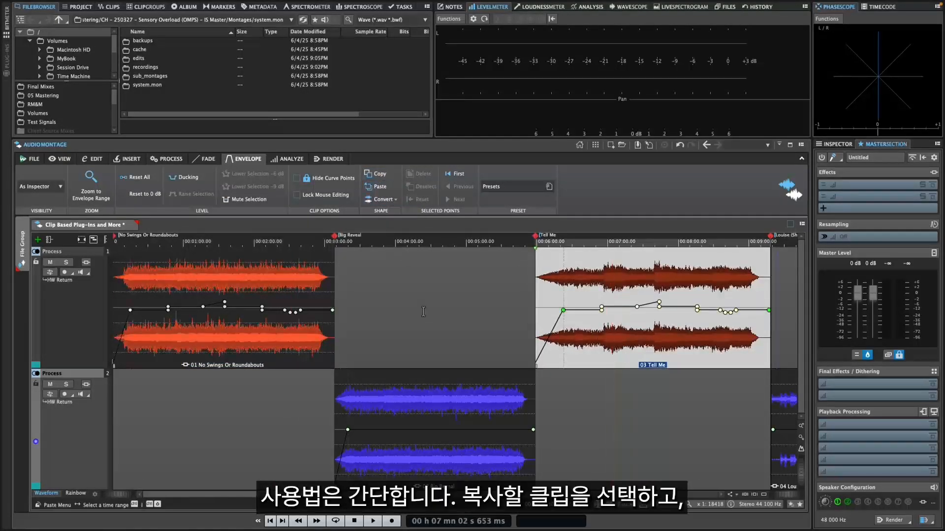
Step: Give the "Big Reveal" clip on the second track the last fade-in shape, the steep late-rising curve
left_click(258, 318)
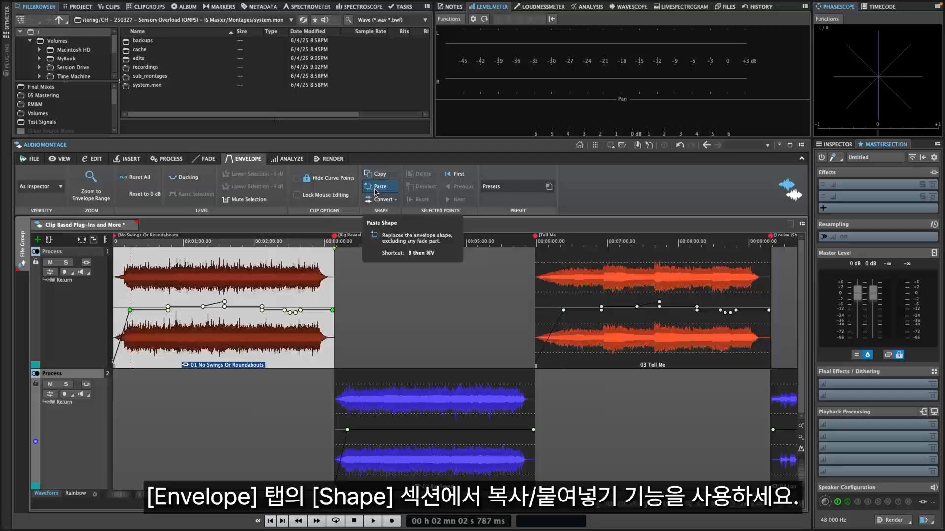
left_click(210, 162)
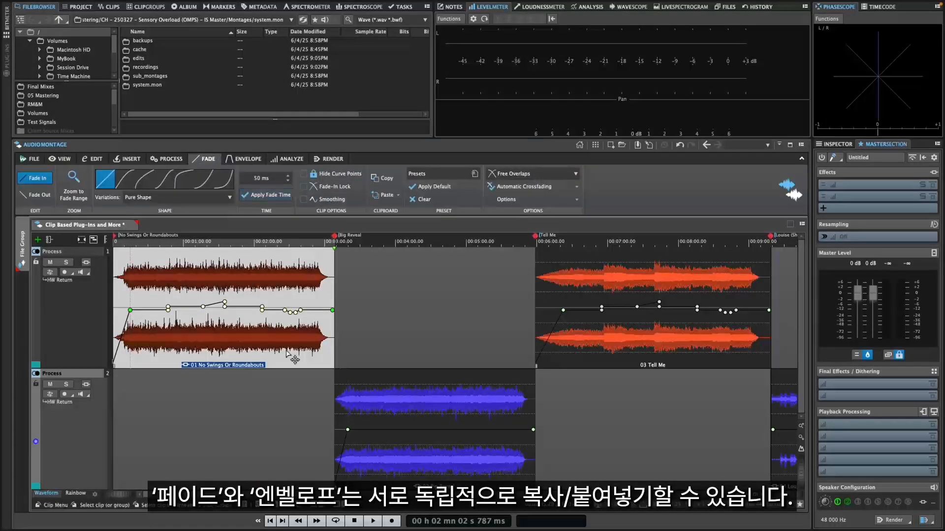
left_click(432, 465)
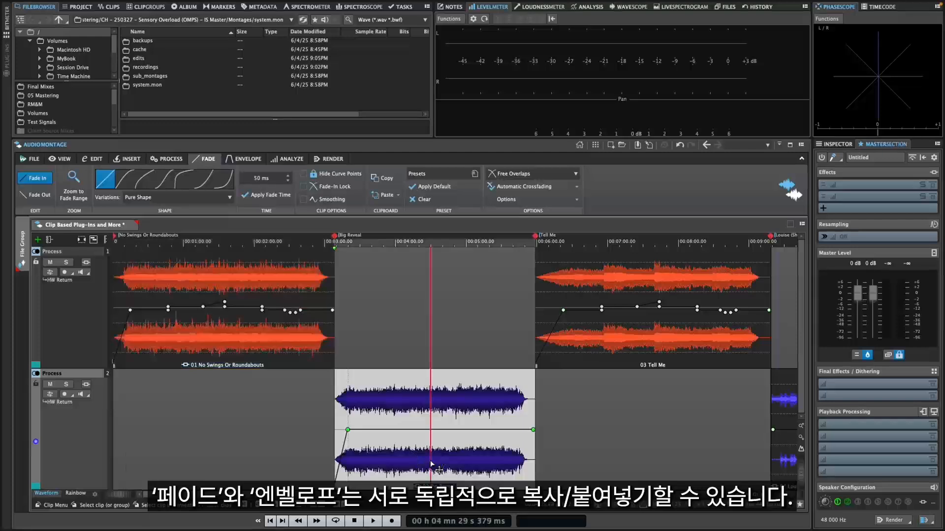
left_click(223, 179)
Step: Copy the "Big Reveal" clip's fade-in and paste only its shape onto the "03 Tell Me" clip
left_click(386, 179)
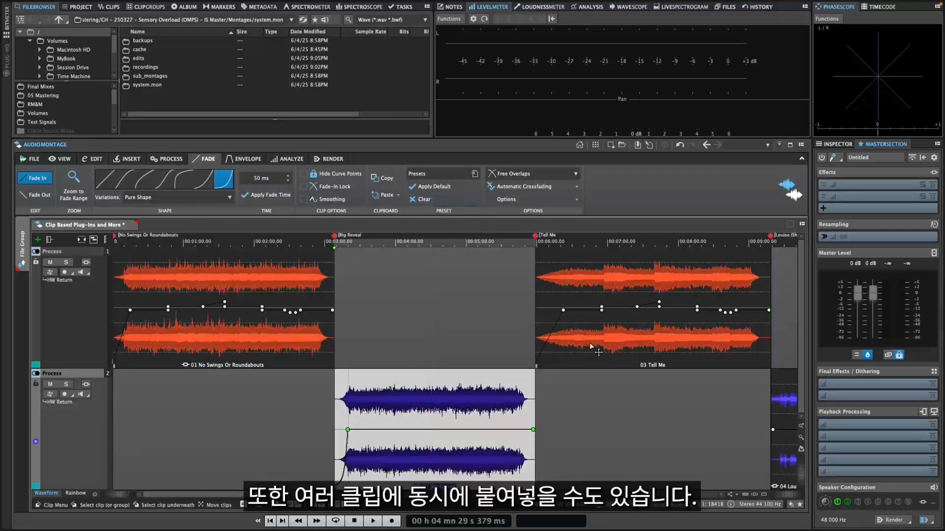
left_click(591, 295)
left_click(399, 197)
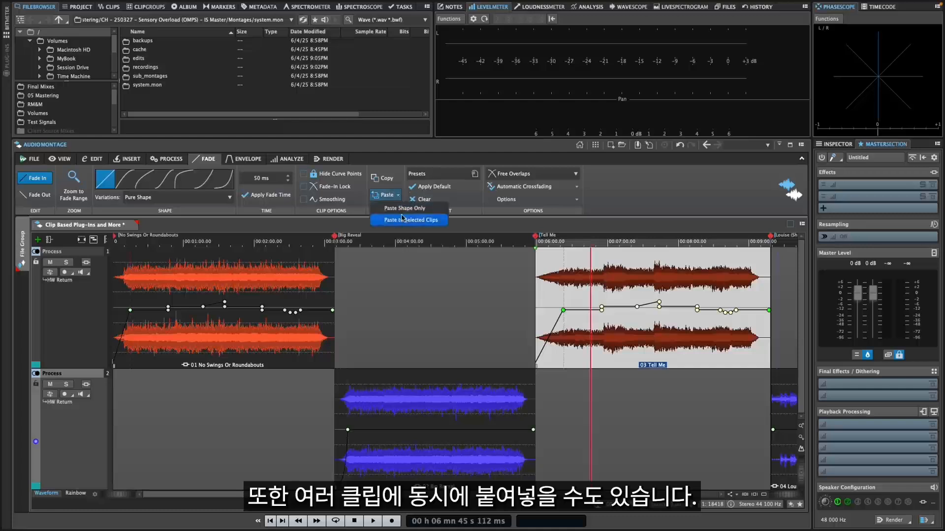
left_click(405, 209)
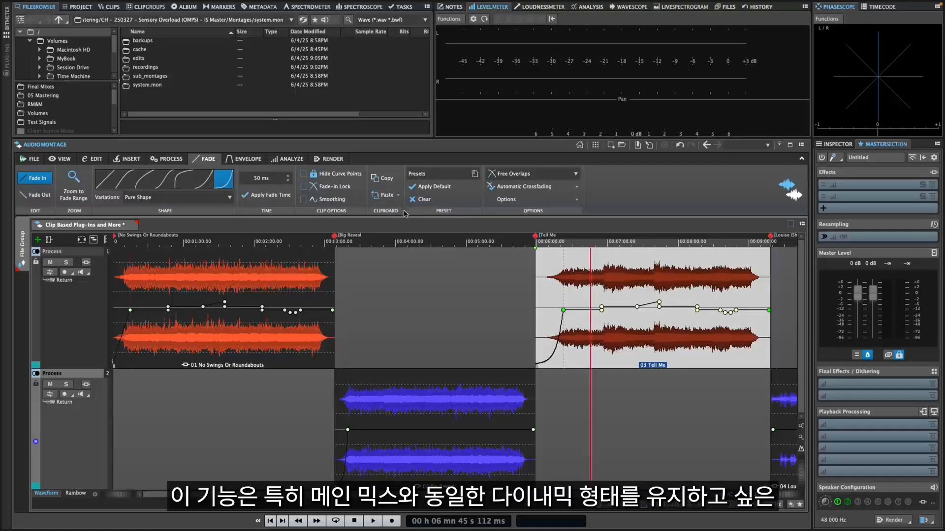
Step: Copy the fade-in of "01 No Swings Or Roundabouts" and paste it to the selected "Big Reveal" and "03 Tell Me" clips together
left_click(252, 339)
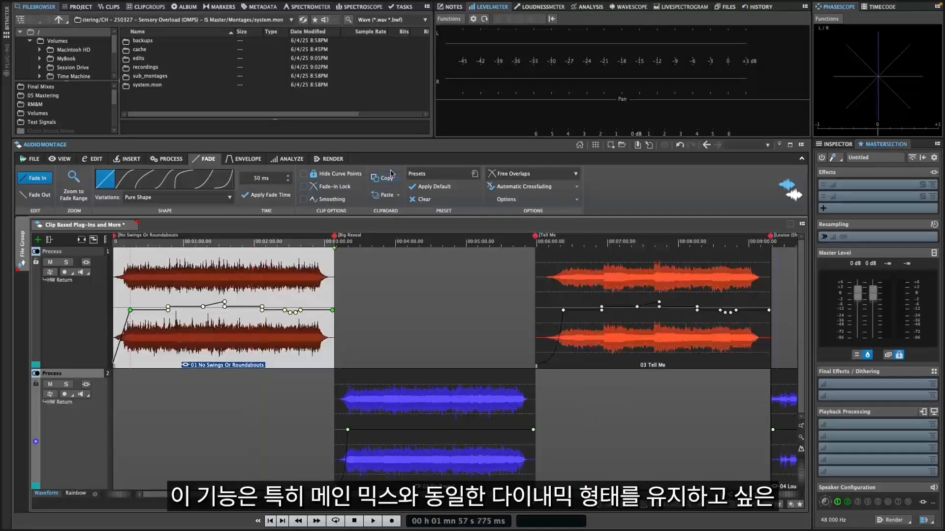
left_click(438, 468)
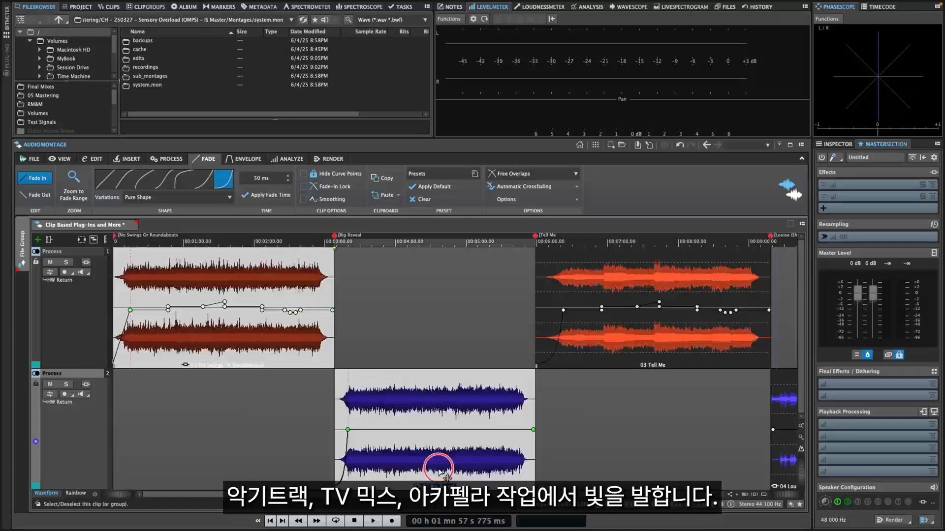
left_click(600, 348)
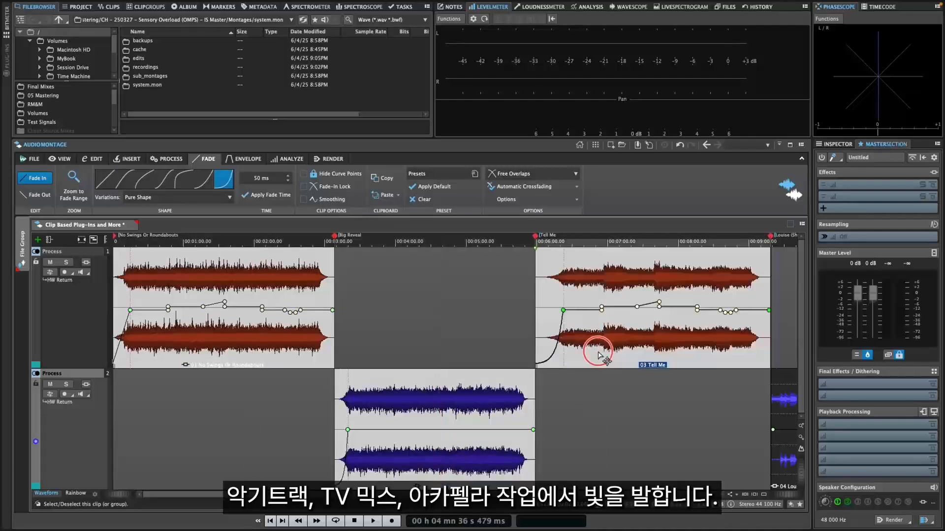
left_click(398, 195)
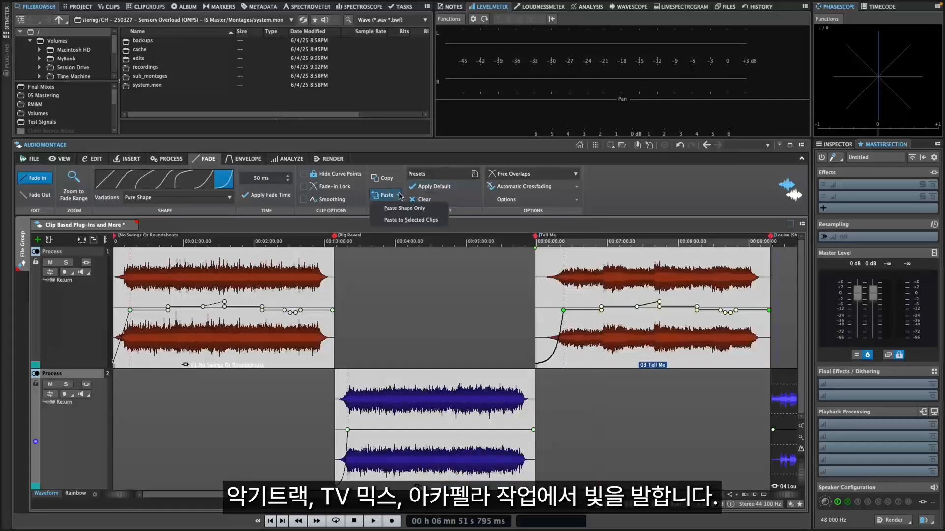
left_click(398, 220)
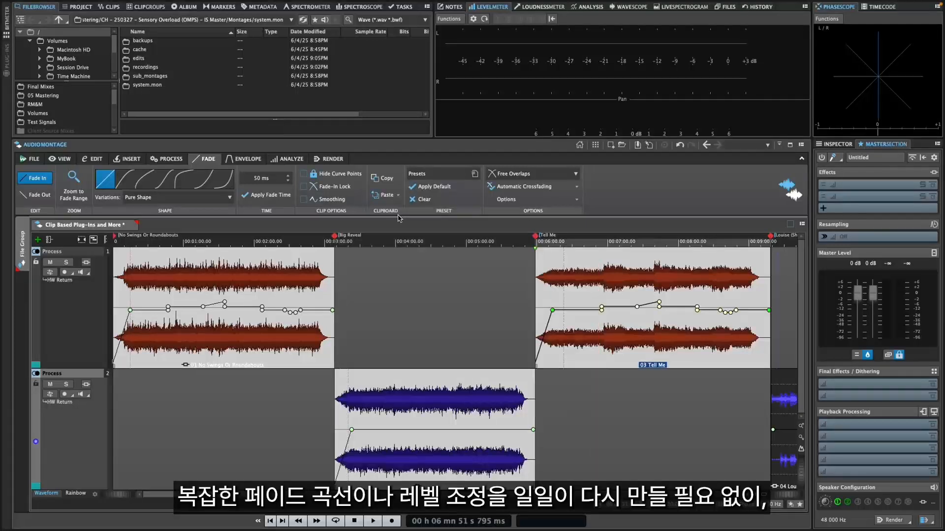
Step: Reset the entire envelope of the "03 Tell Me" clip and undo the reset
left_click(596, 335)
left_click(245, 159)
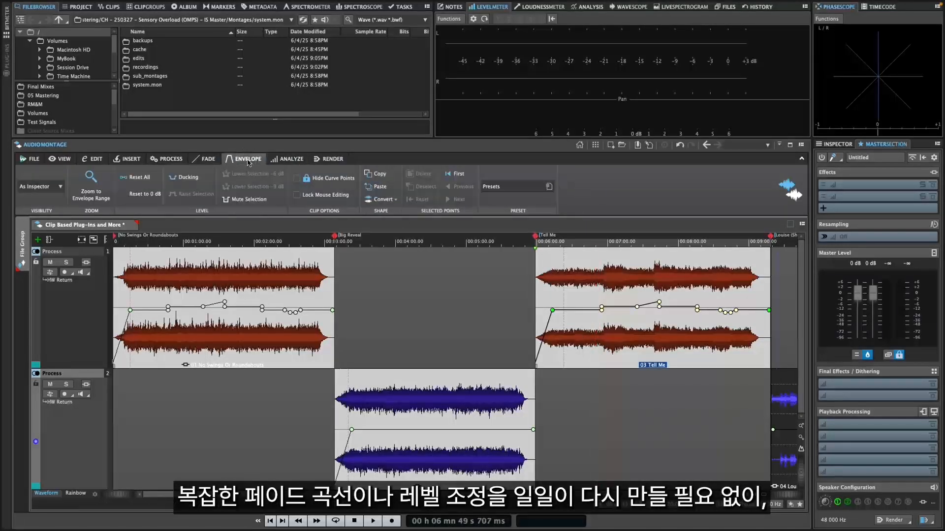
left_click(140, 178)
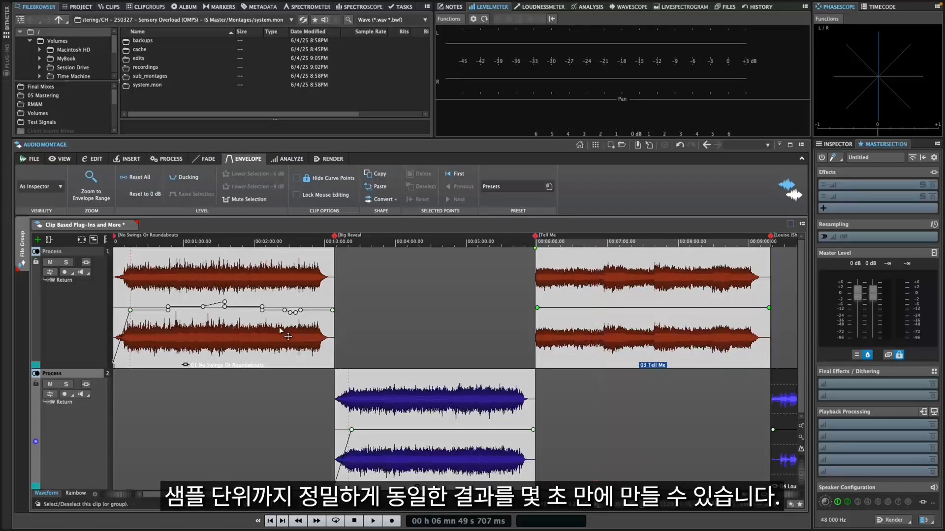
key("ctrl+z")
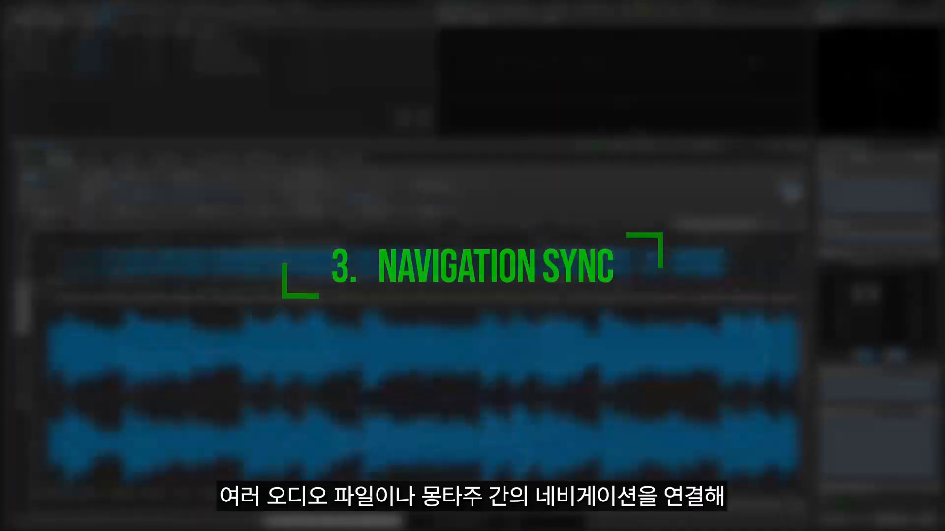
Step: Turn on navigation sync for the "04_A Good Fit" master in the Process/QC group to compare it with its source mix
scroll(214, 354, "right", 10)
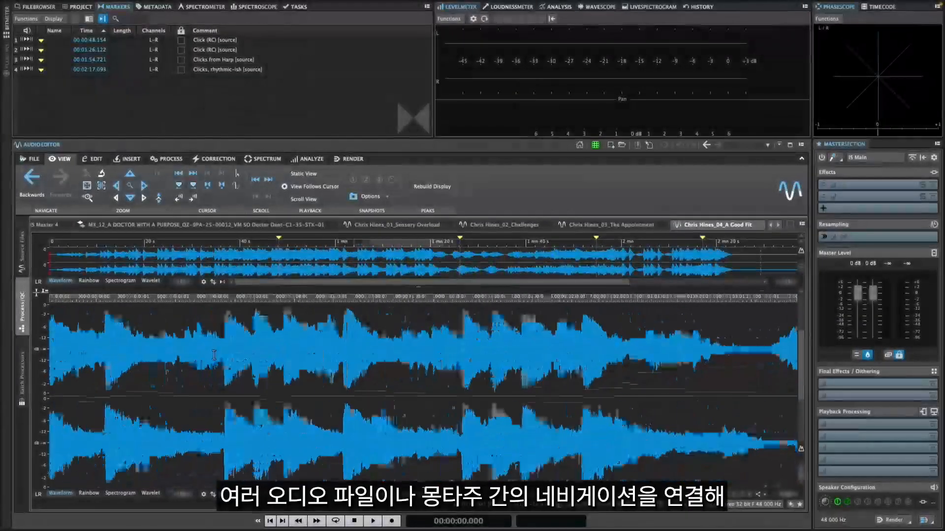
scroll(214, 355, "left", 2)
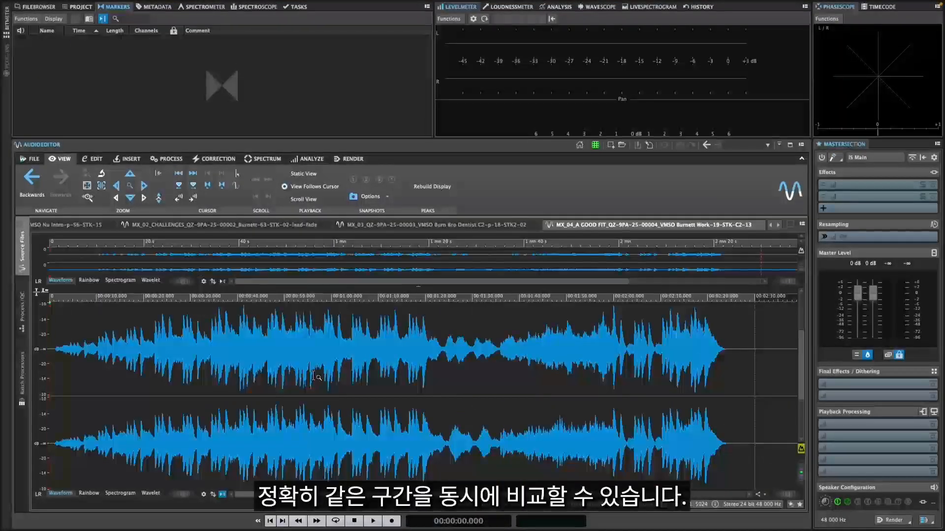
scroll(313, 375, "up", 5)
scroll(313, 375, "down", 5)
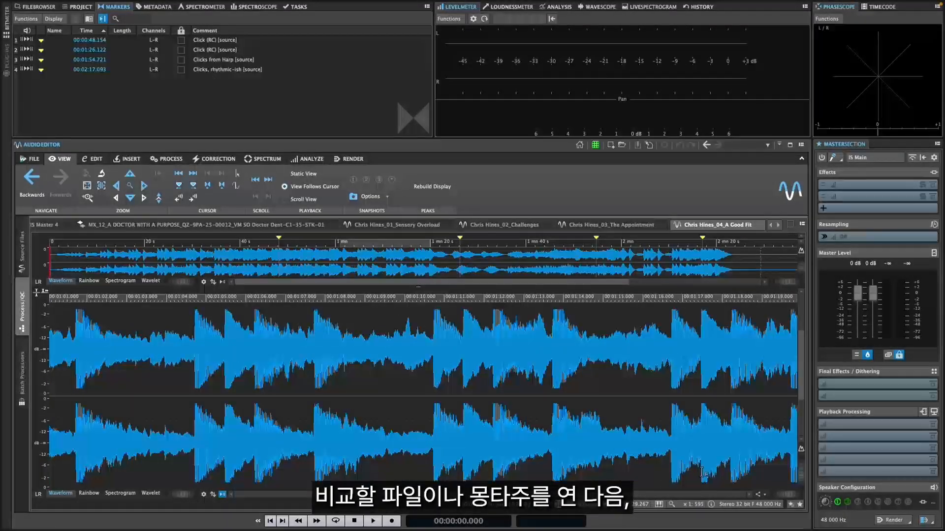
left_click(758, 495)
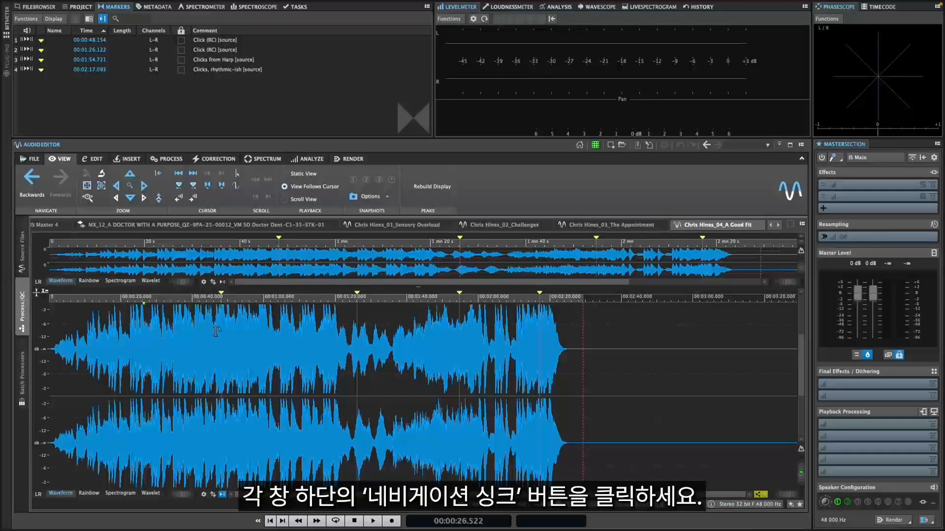
Step: Check that zooming the "A Good Fit" source mix also zooms the synced master, and return the master to the full-length waveform
left_click(21, 257)
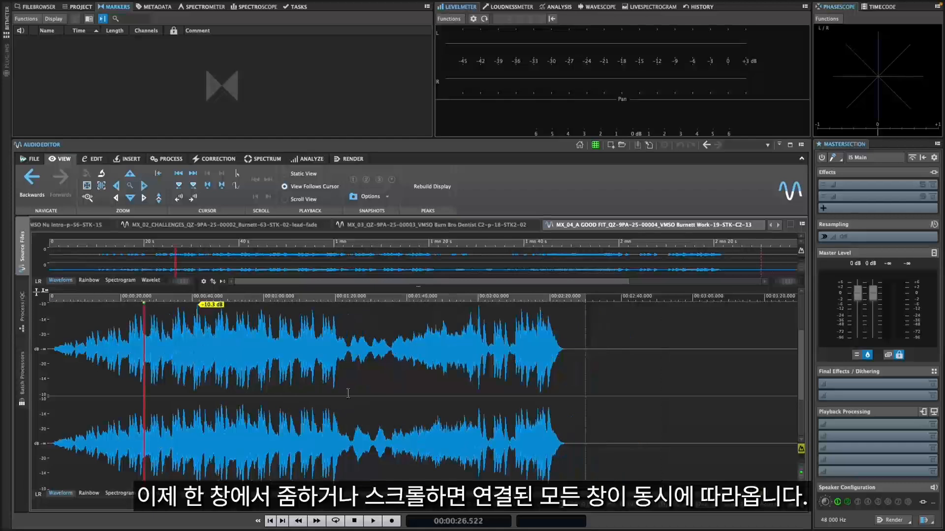
scroll(191, 358, "up", 5)
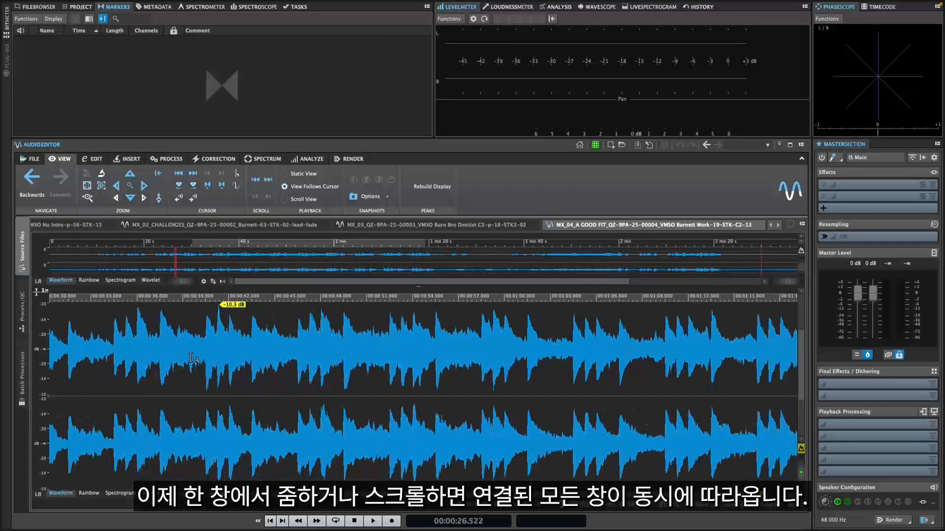
left_click(26, 311)
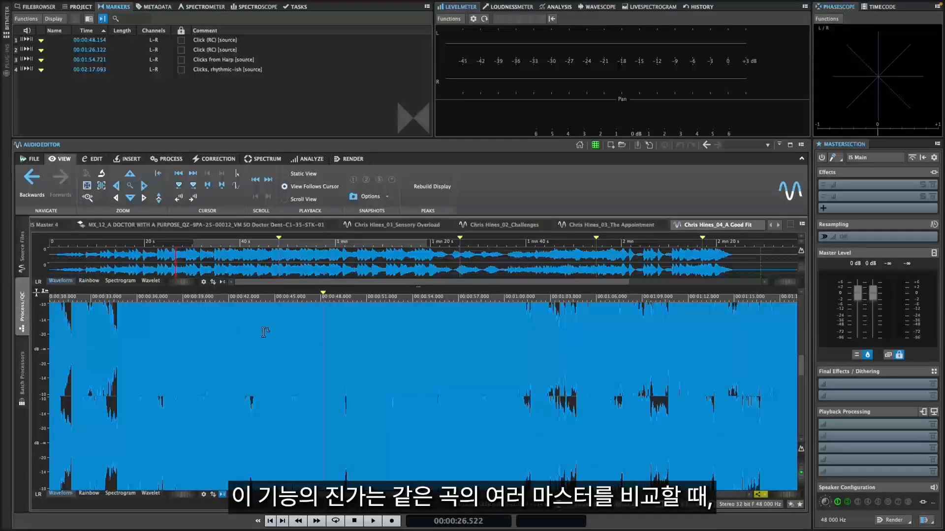
scroll(264, 332, "down", 5)
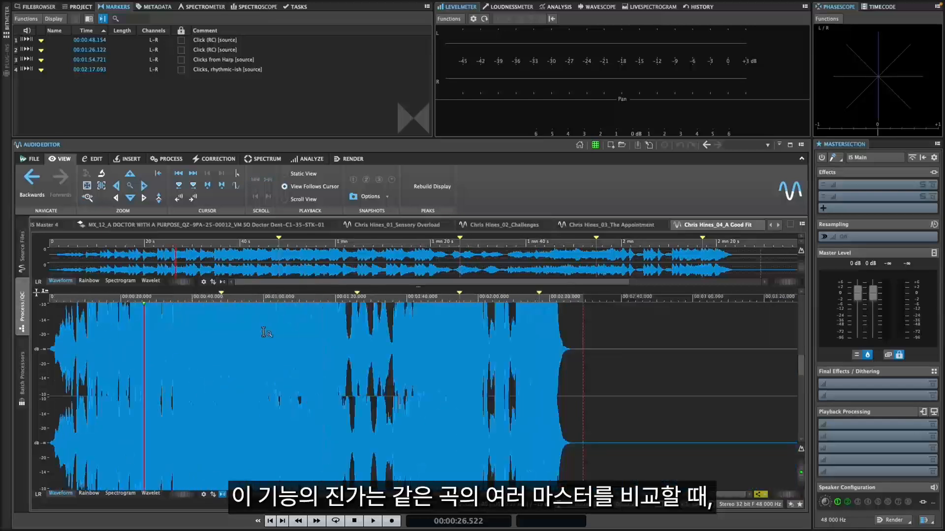
key("super+shift+Down")
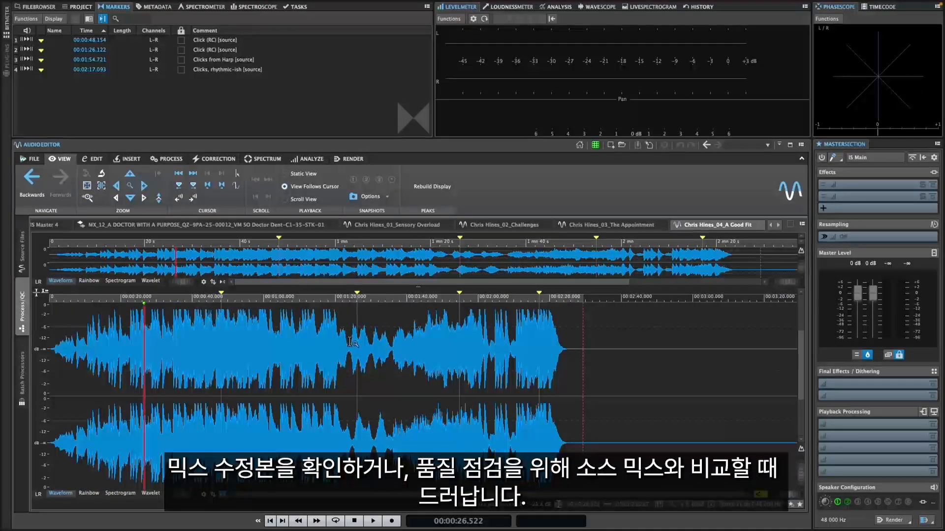
Step: Place the edit cursor at about 47.4 s in the master and compare that section with the source mix
scroll(352, 342, "up", 4)
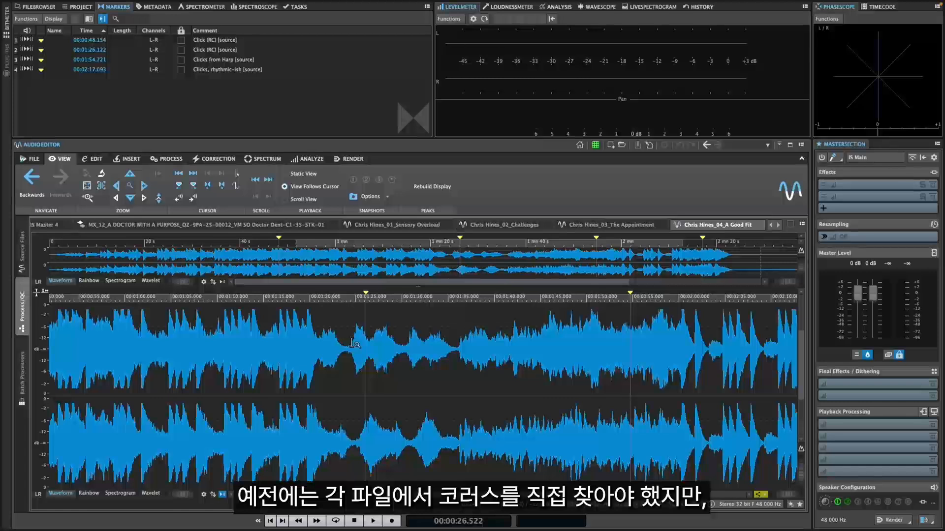
scroll(351, 342, "left", 5)
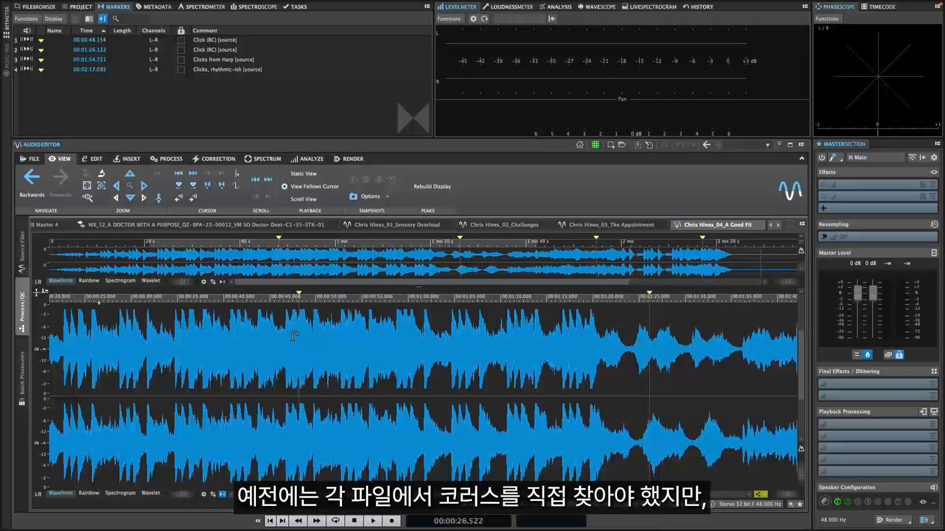
left_click(26, 256)
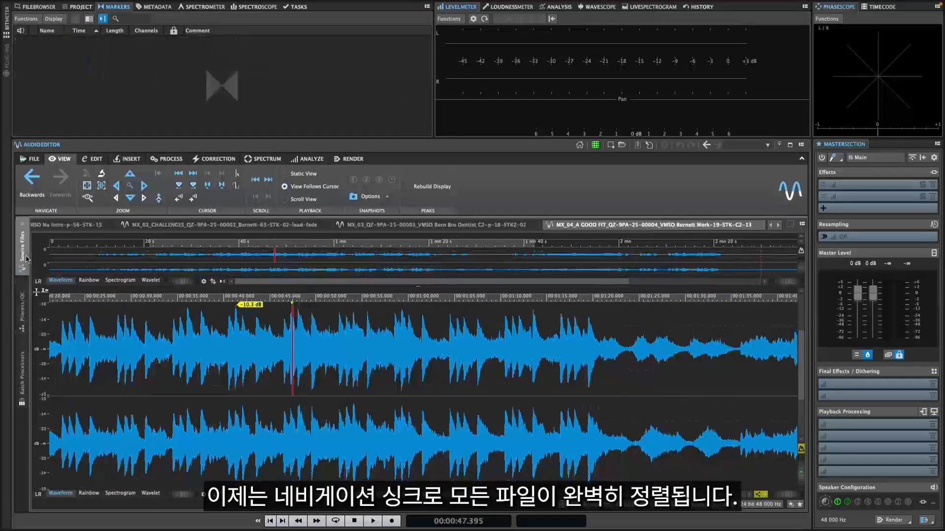
left_click(22, 306)
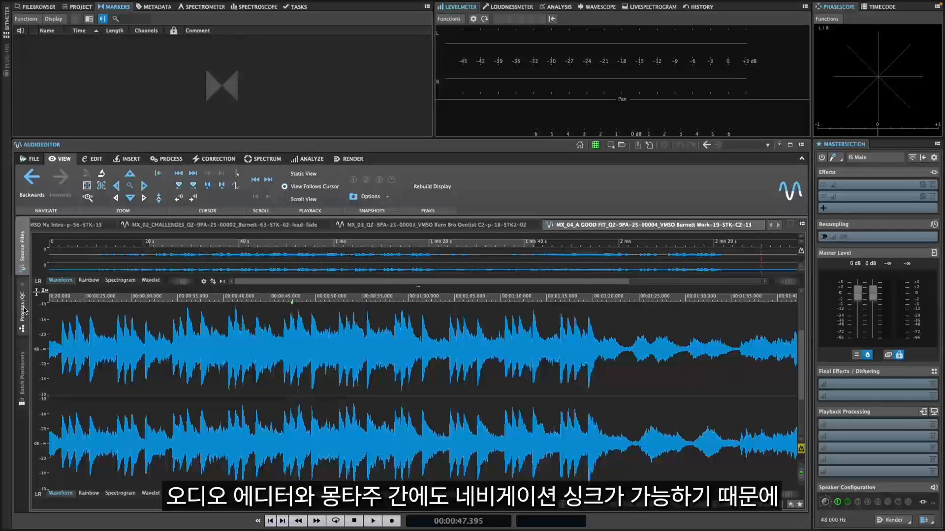
Step: Move the edit cursor to about 1:24.3 in the master and compare that passage with the source mix
scroll(466, 383, "right", 5)
left_click(510, 365)
left_click(22, 253)
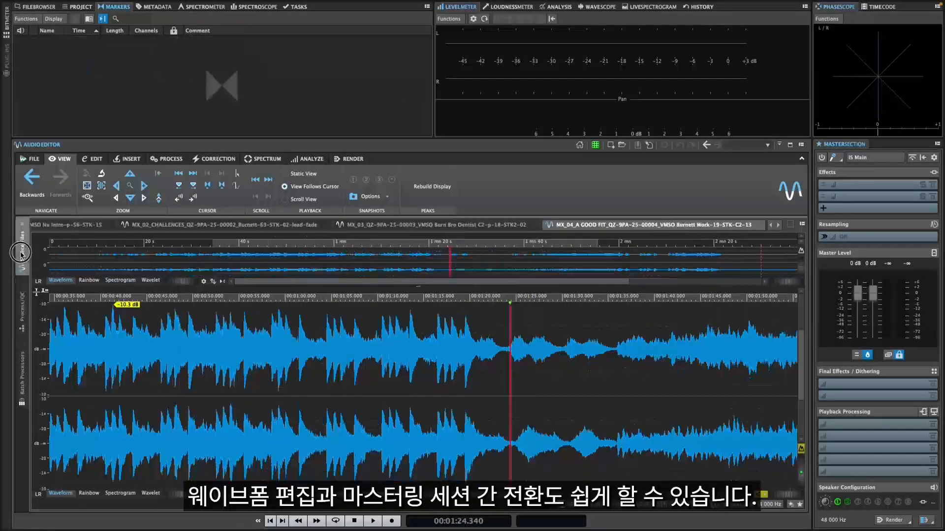
left_click(22, 305)
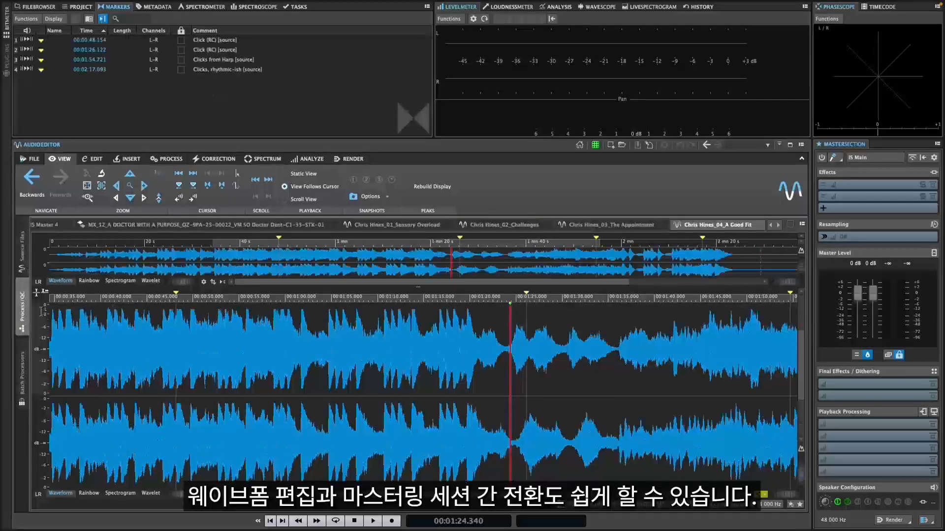
Step: Move the edit cursor to about 1:53.6 and compare the ending of the master with the source mix, close up and zoomed out
scroll(489, 388, "right", 10)
left_click(412, 350)
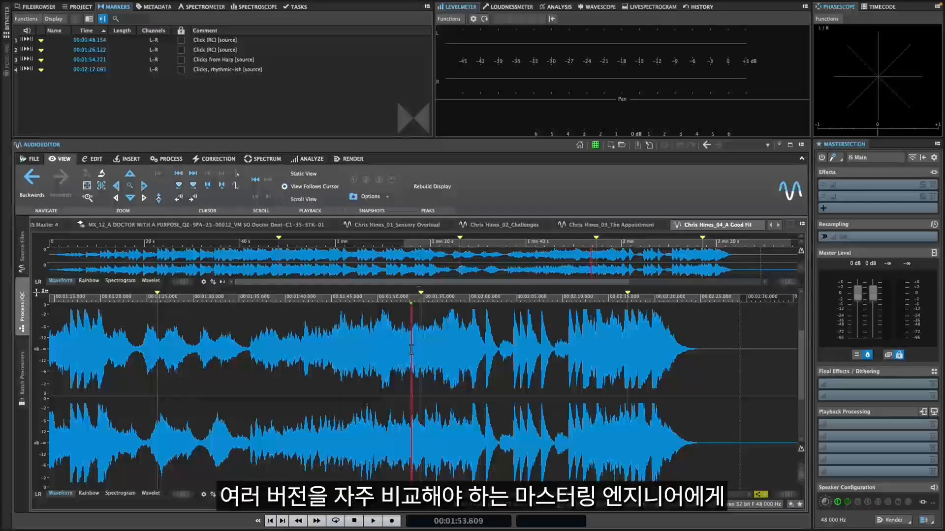
left_click(21, 253)
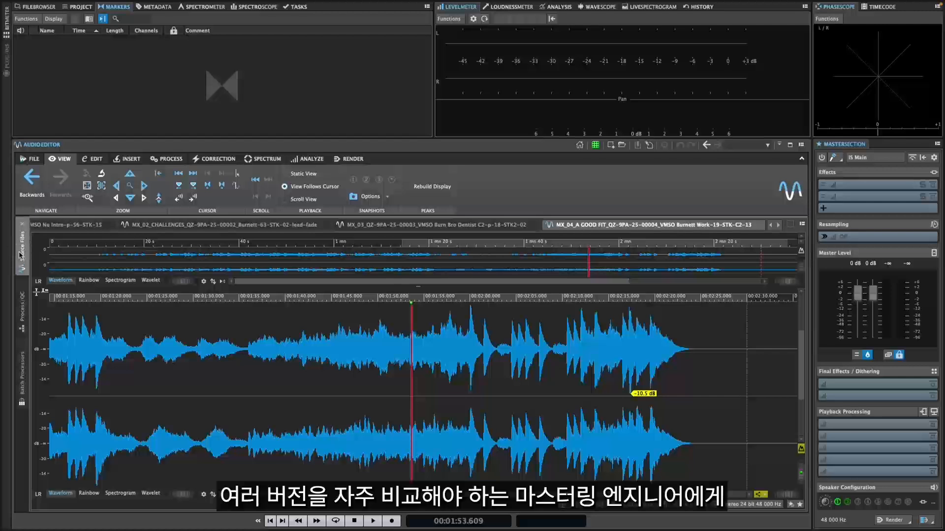
left_click(28, 309)
scroll(340, 383, "down", 3)
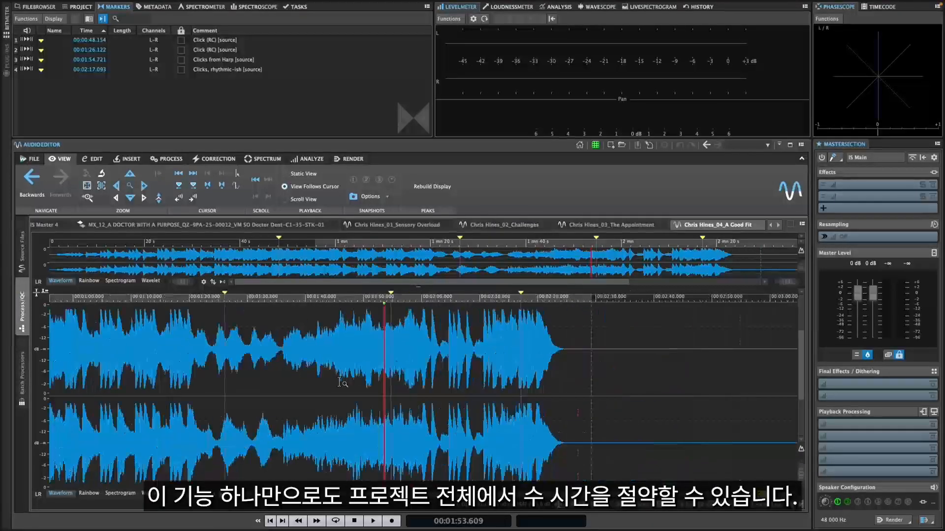
left_click(22, 256)
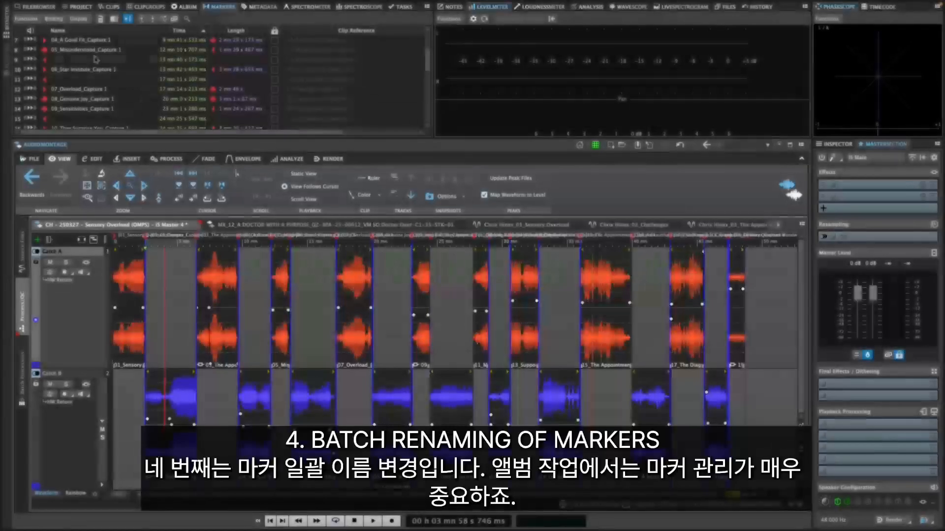
Step: Open batch renaming for the montage's markers and load the "CD Marker Renaming" preset, targeting all markers of all types
left_click(27, 20)
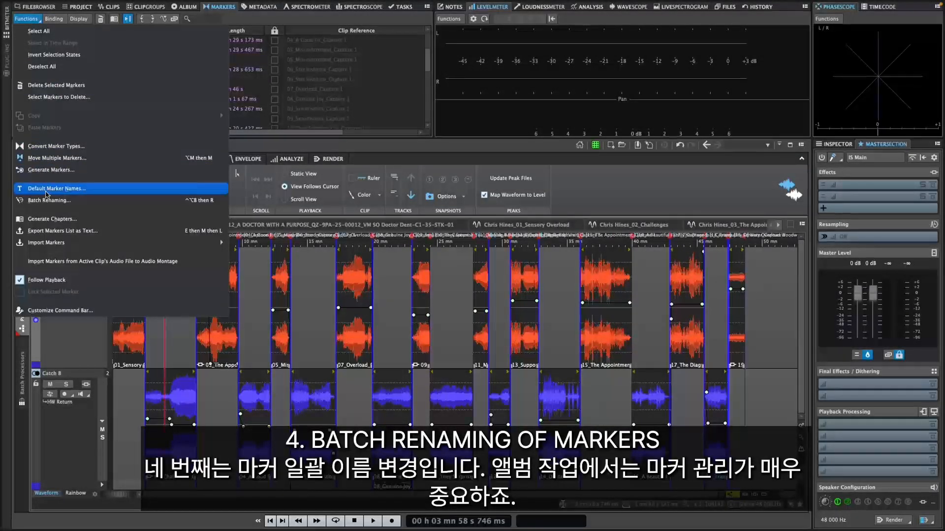
left_click(47, 200)
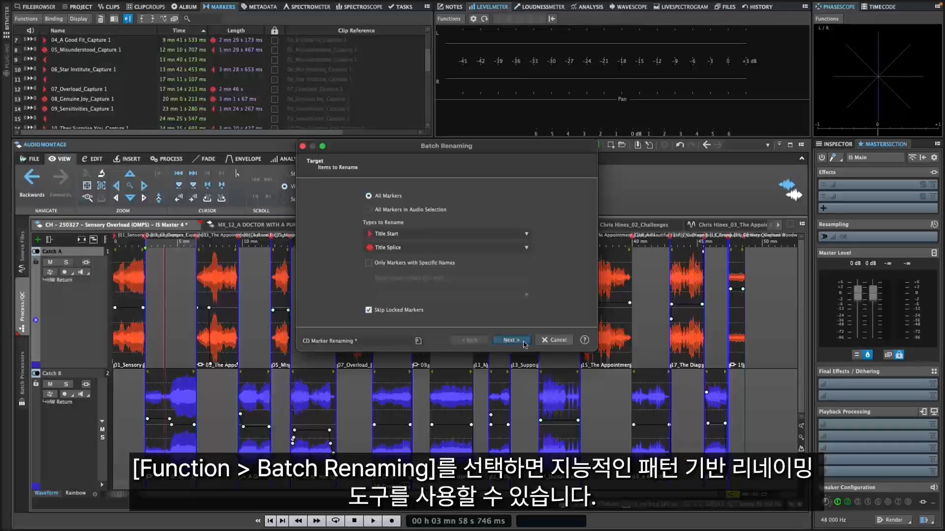
left_click(398, 343)
left_click(449, 489)
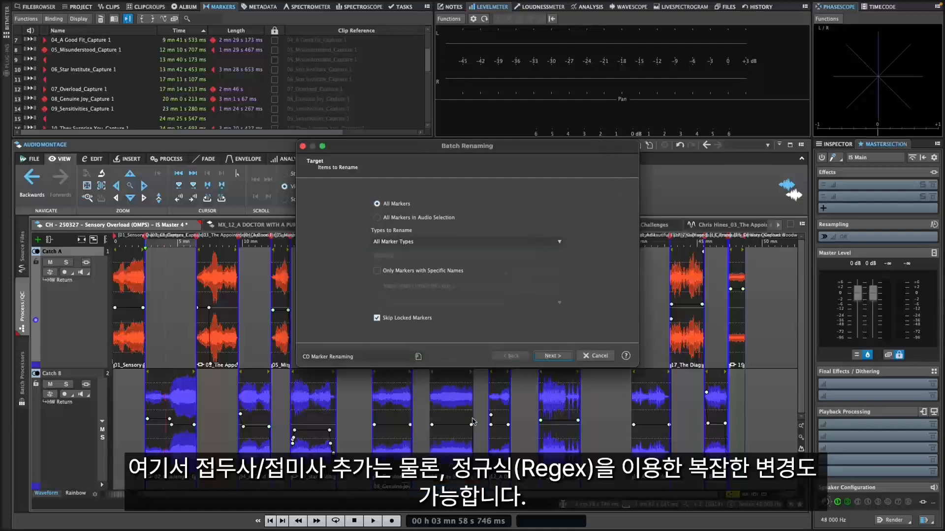
Step: Check both Remove operations and the preview, and batch rename the markers to plain song titles without the number prefix and "_Capture 1" suffix
left_click(561, 355)
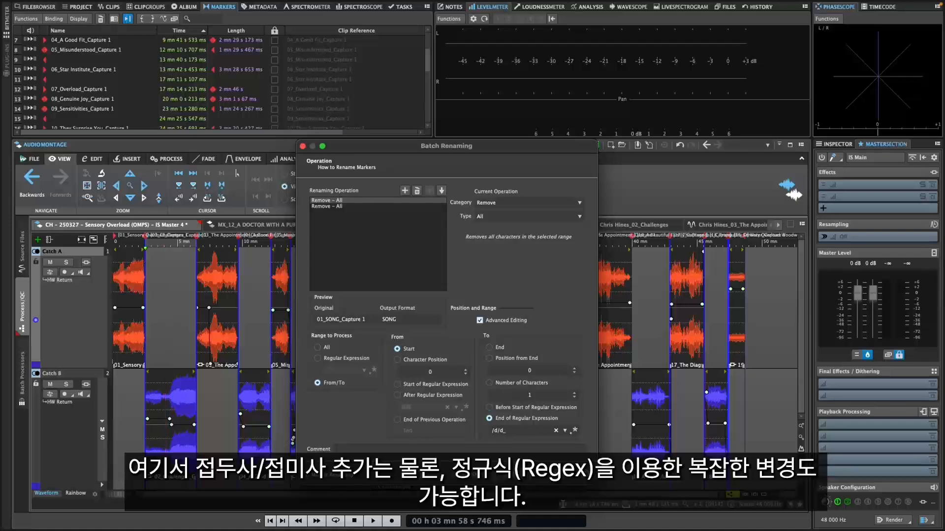
left_click(364, 207)
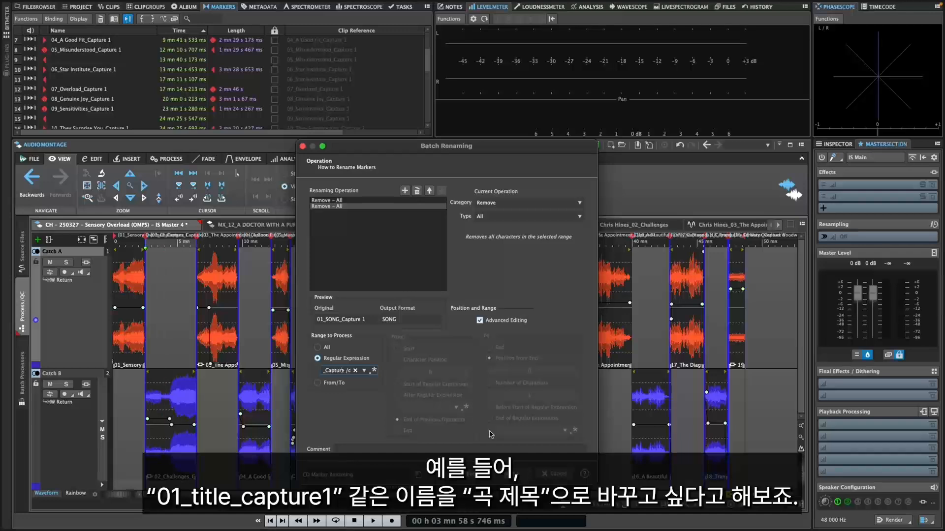
left_click(513, 473)
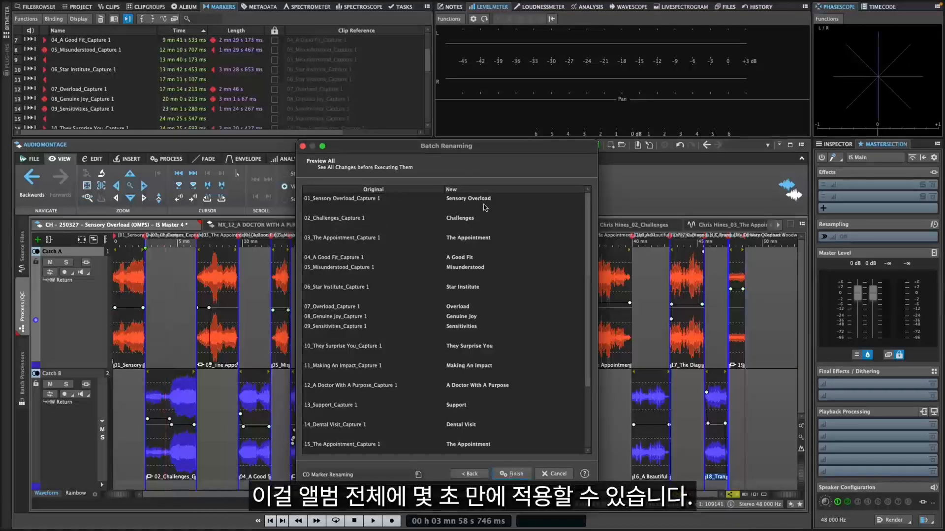
left_click(512, 474)
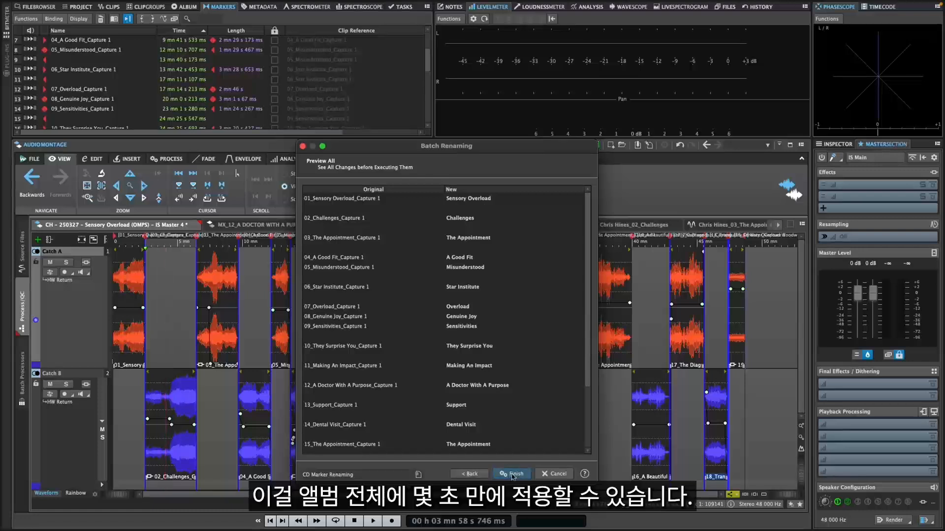
scroll(113, 101, "down", 3)
scroll(113, 100, "down", 3)
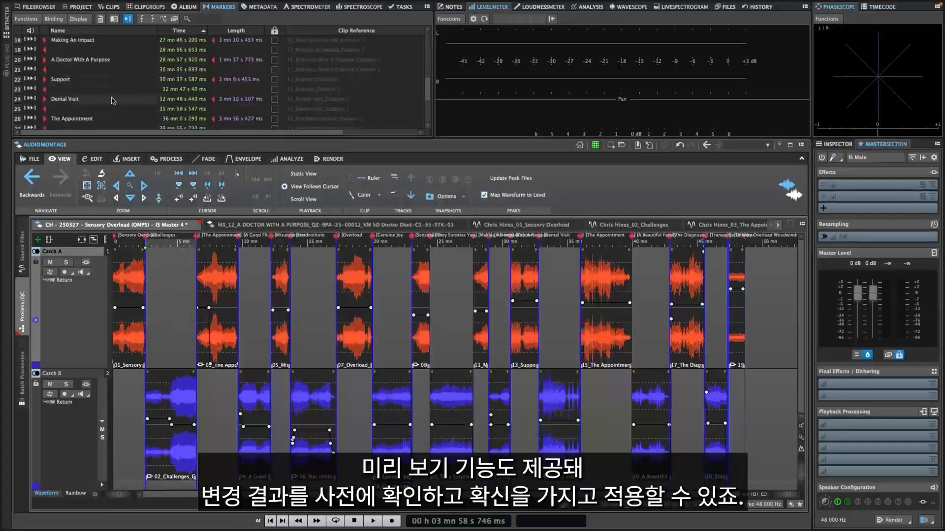
scroll(113, 101, "up", 11)
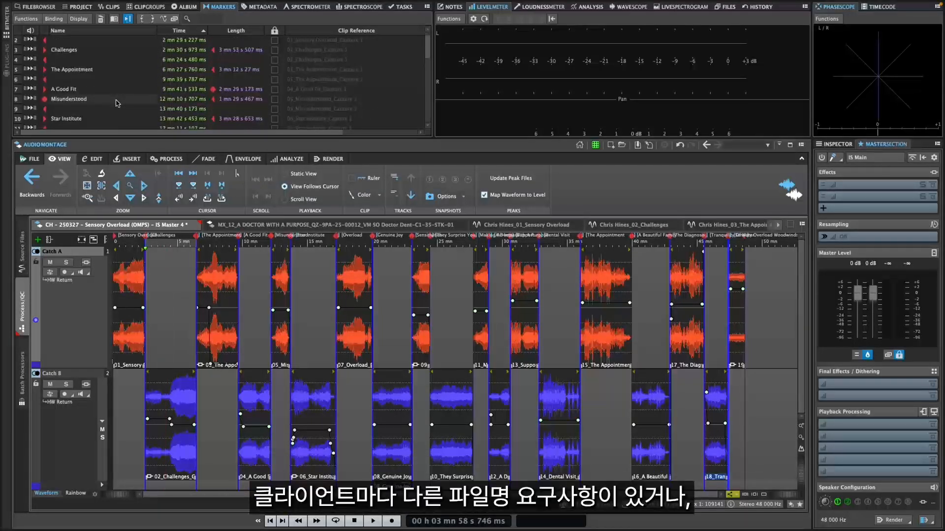
Step: Undo the batch renaming and go back to the montage without any title markers
key("super+z")
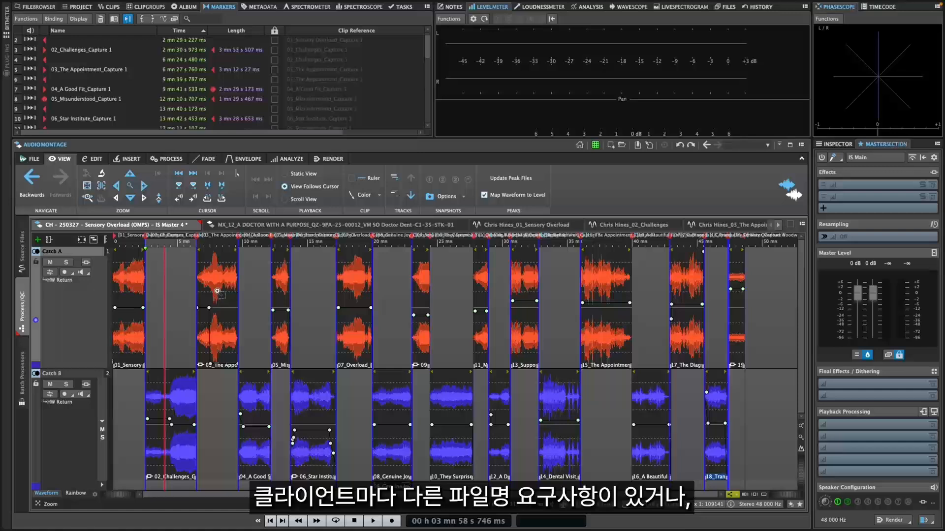
key("super+z")
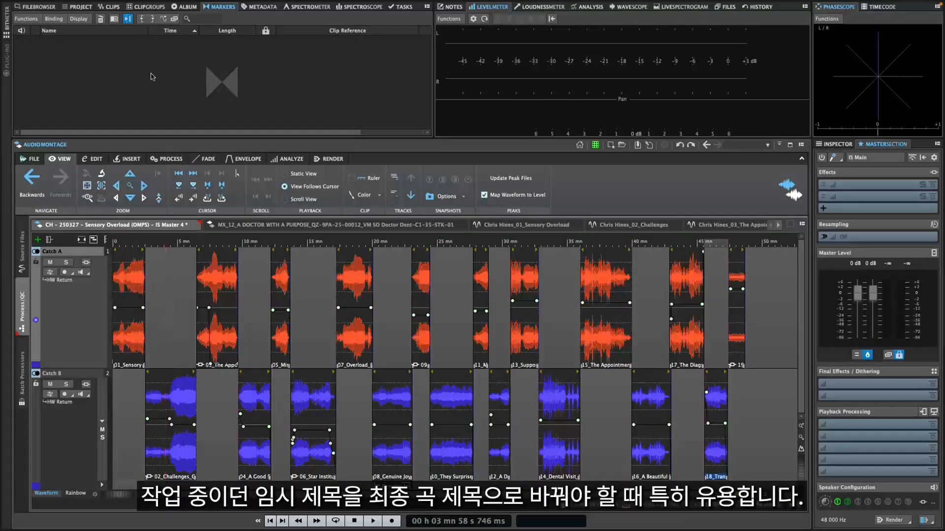
Step: Generate the montage's title markers with the Album Wizard, using the "IS Start 2.0" preset with splice markers between titles and no fixed first marker position
left_click(184, 7)
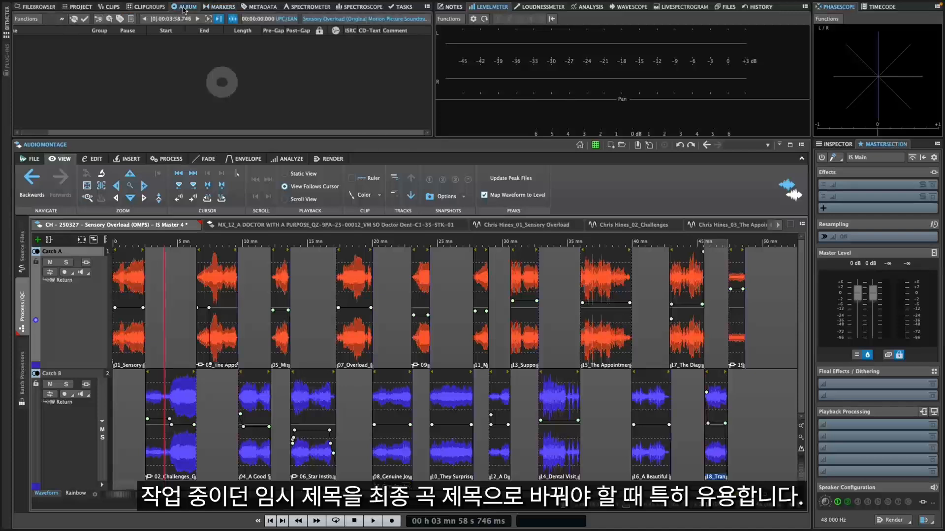
left_click(99, 20)
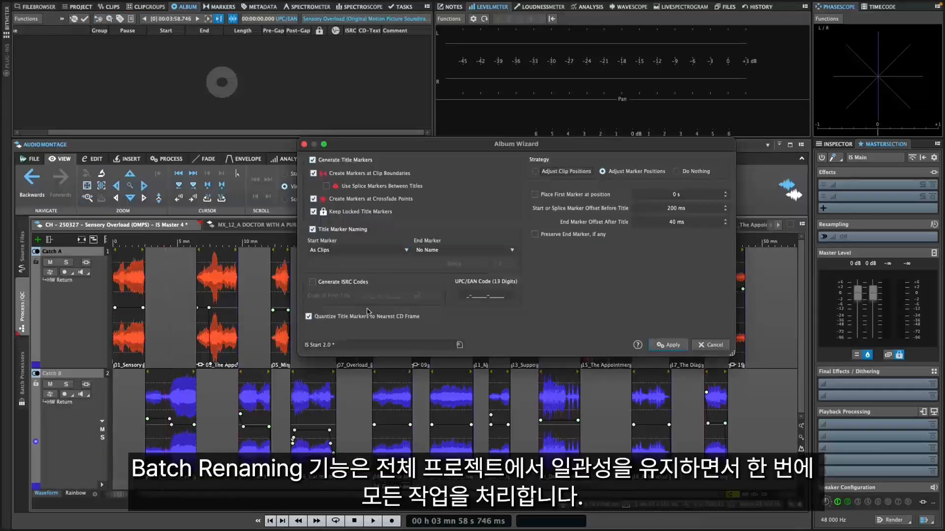
left_click(367, 345)
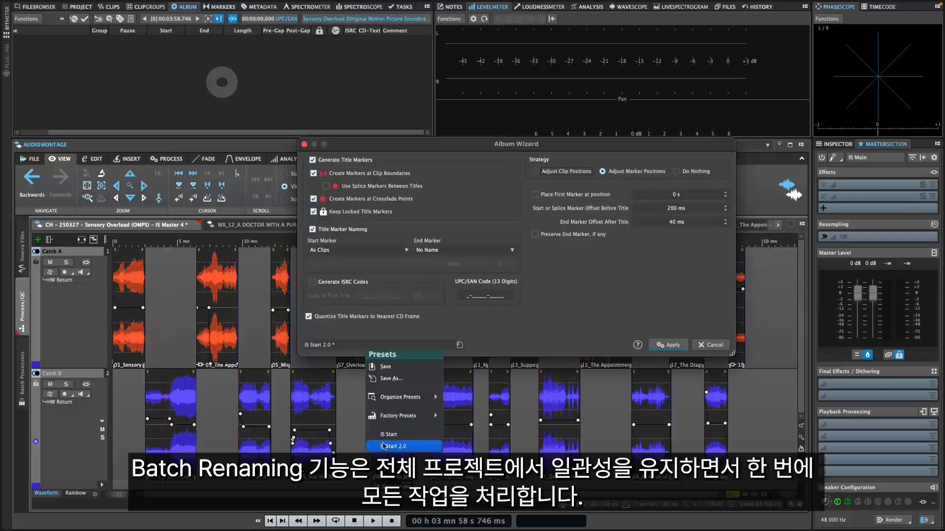
left_click(385, 447)
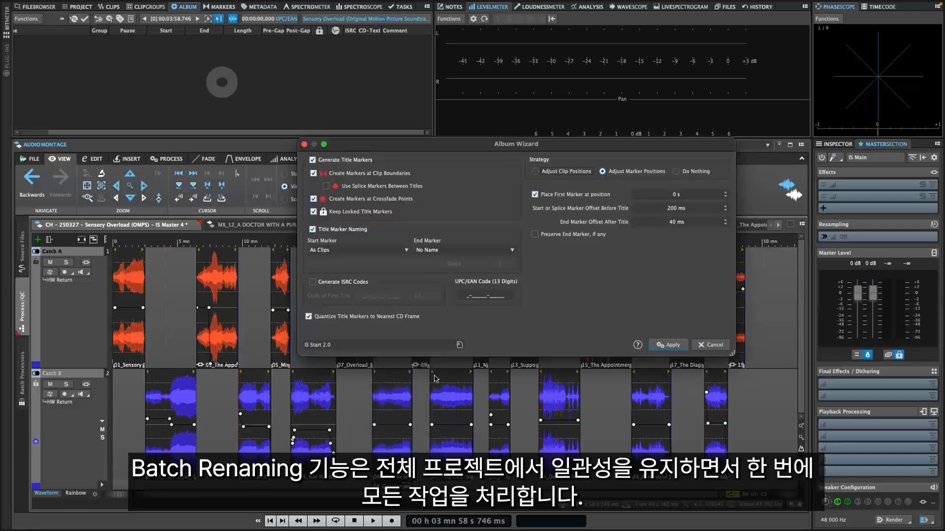
left_click(533, 194)
left_click(326, 186)
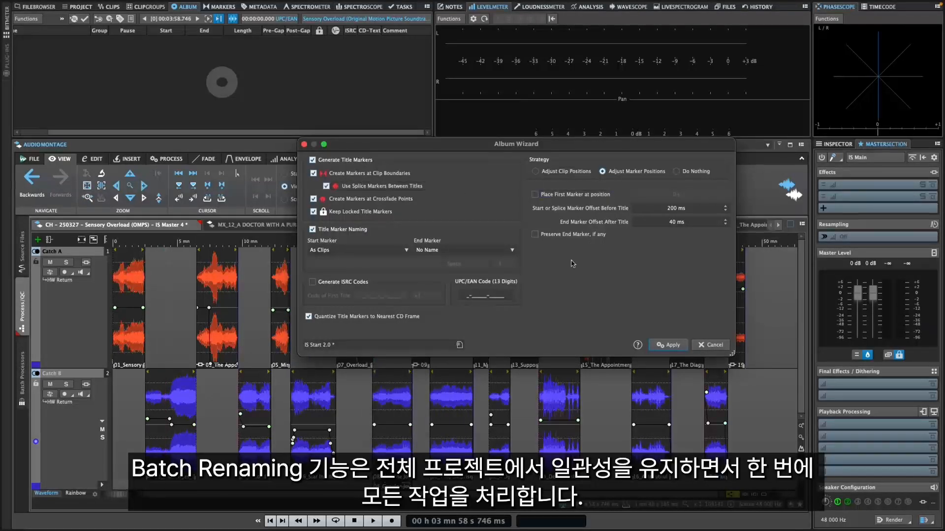
left_click(668, 345)
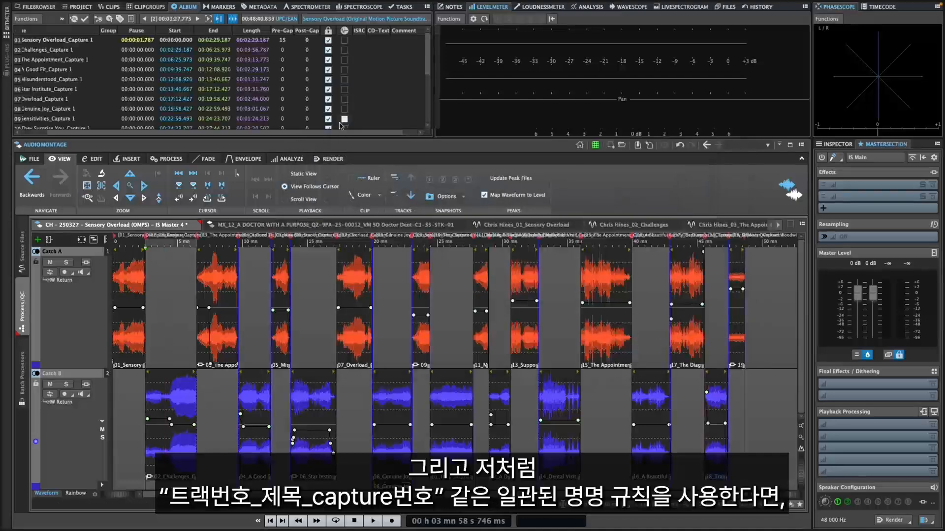
Step: Batch rename the new title markers to plain song titles without the number prefix and "_Capture 1" suffix
left_click(217, 7)
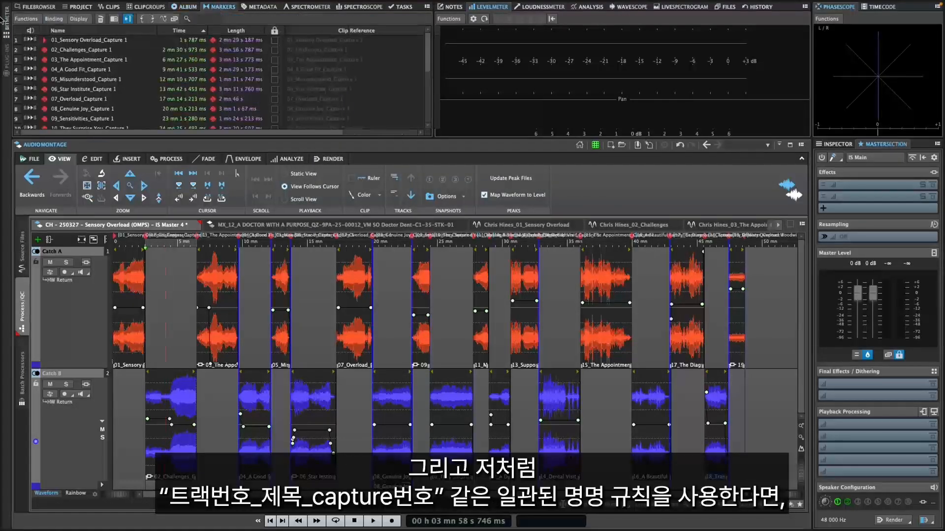
left_click(26, 18)
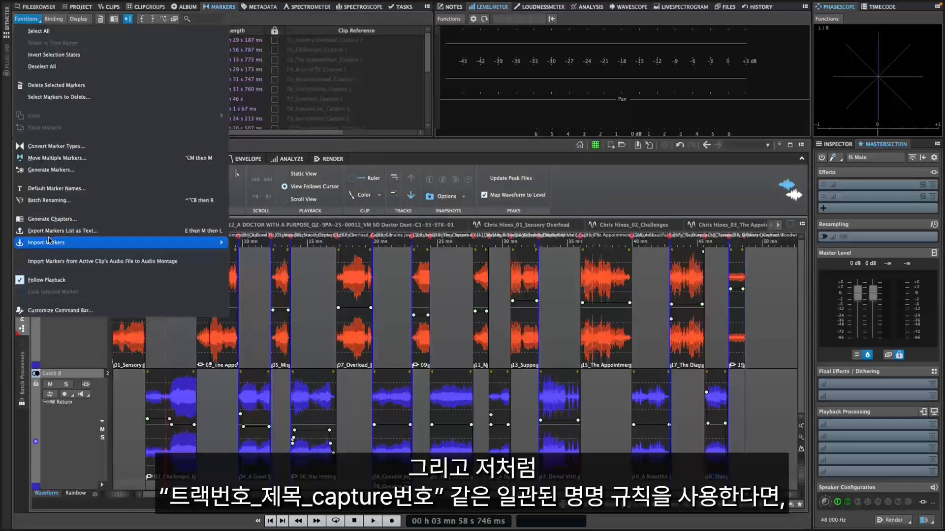
left_click(49, 200)
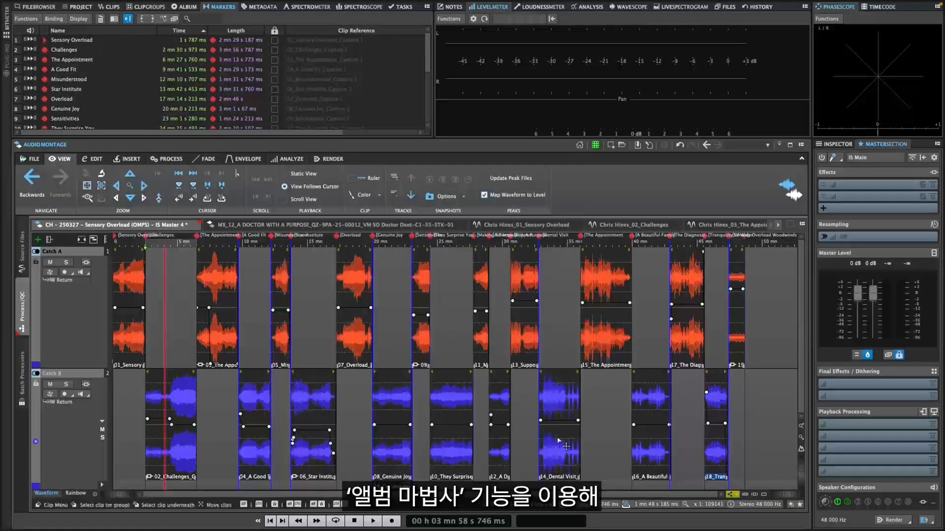
Step: Open the album's CD-Text Editor, copy the marker names into all track titles, and review the album and track entries
left_click(188, 8)
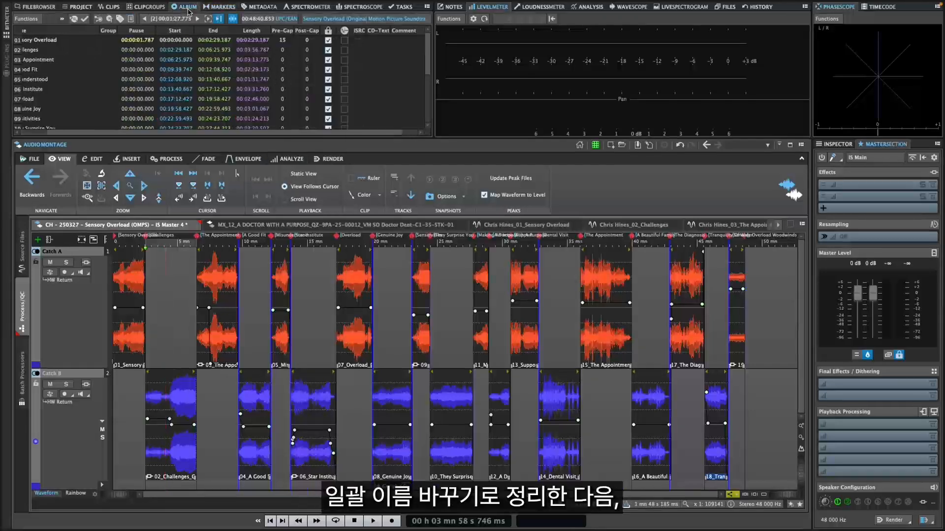
left_click(110, 19)
left_click_drag(658, 264, 658, 272)
left_click(645, 247)
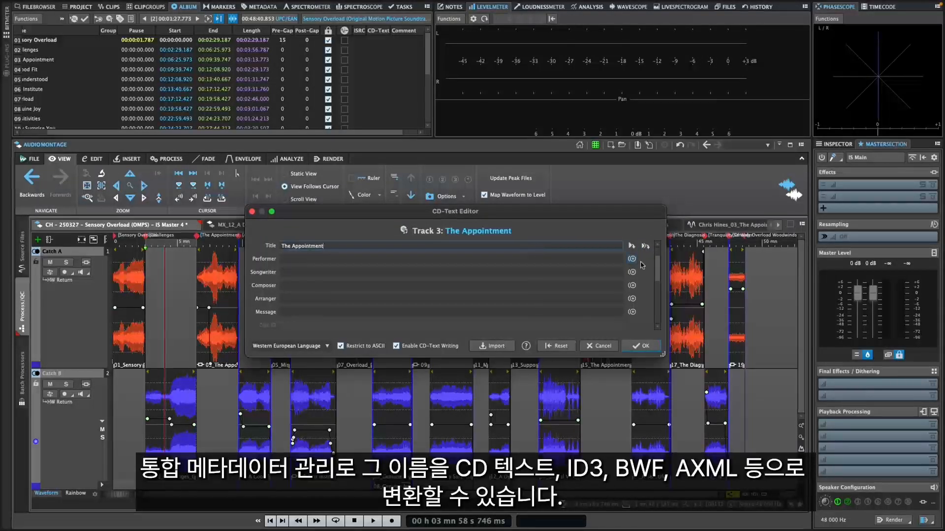
left_click_drag(658, 272, 658, 264)
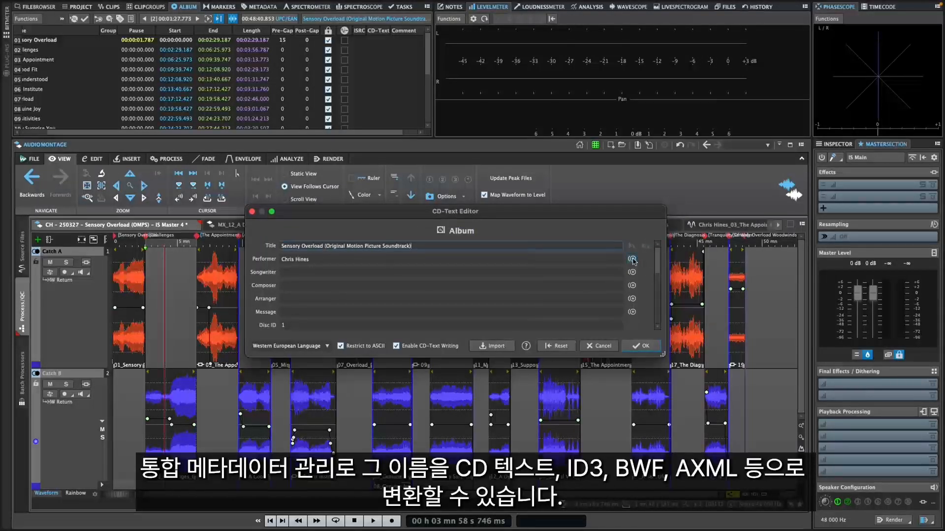
left_click_drag(657, 262, 651, 318)
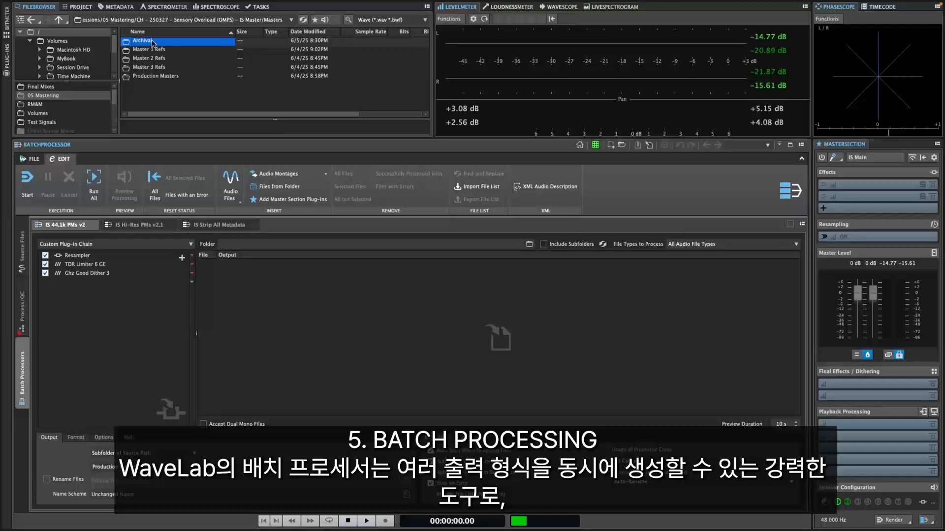
Step: Open the Archival folder of the Masters directory in the file browser and look through its master WAV files
double_click(148, 41)
scroll(206, 93, "down", 3)
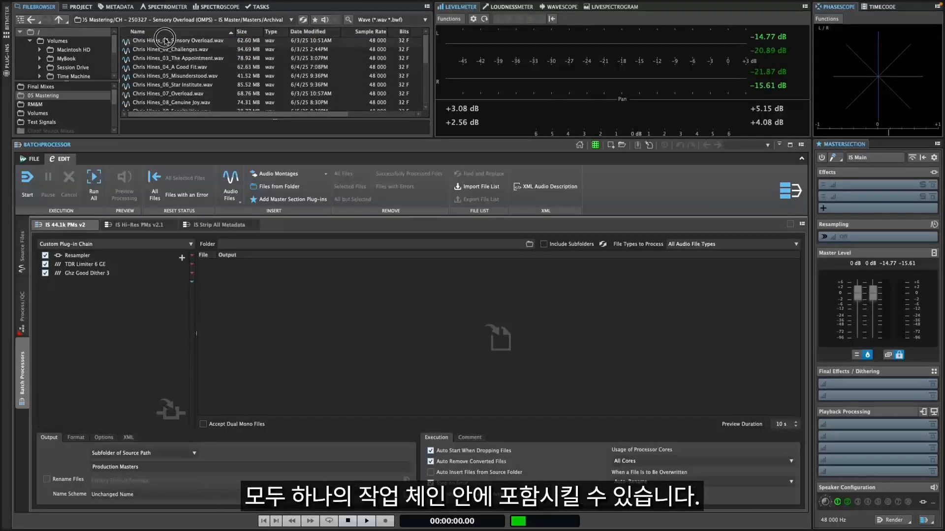
left_click(187, 41)
scroll(187, 62, "down", 1)
scroll(187, 61, "down", 3)
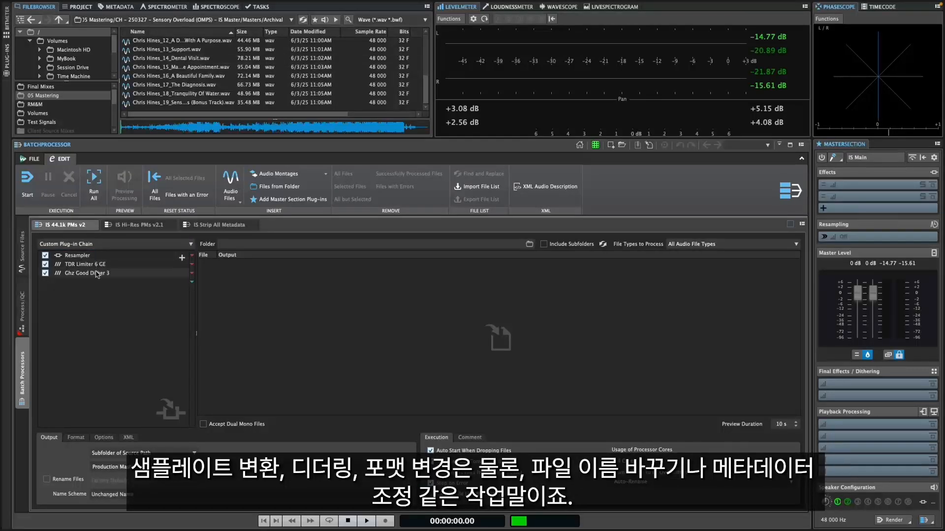
Step: Check the "IS Strip All Metadata" batch and run all Archival masters through the "IS 44.1k PMs v2" batch processor
left_click(201, 226)
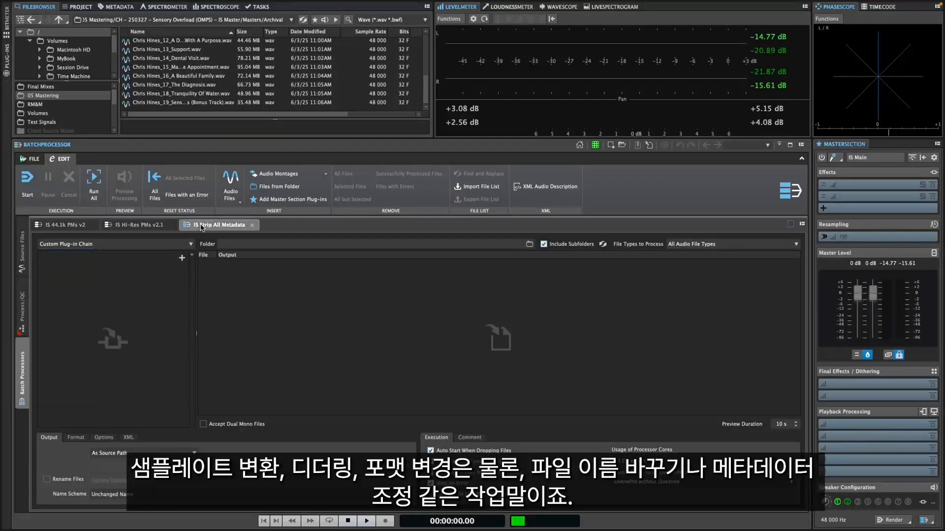
left_click(76, 226)
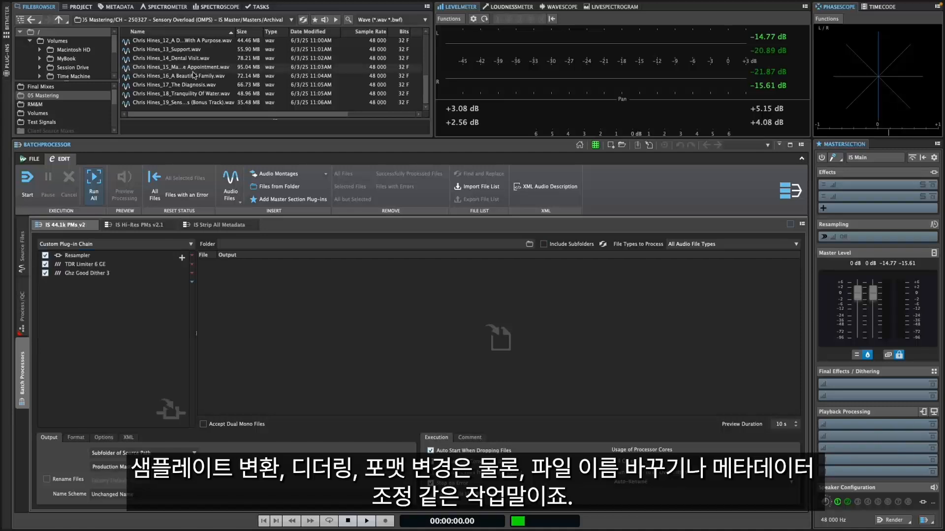
left_click(189, 104, "shift")
scroll(187, 98, "up", 5)
left_click_drag(178, 88, 300, 340)
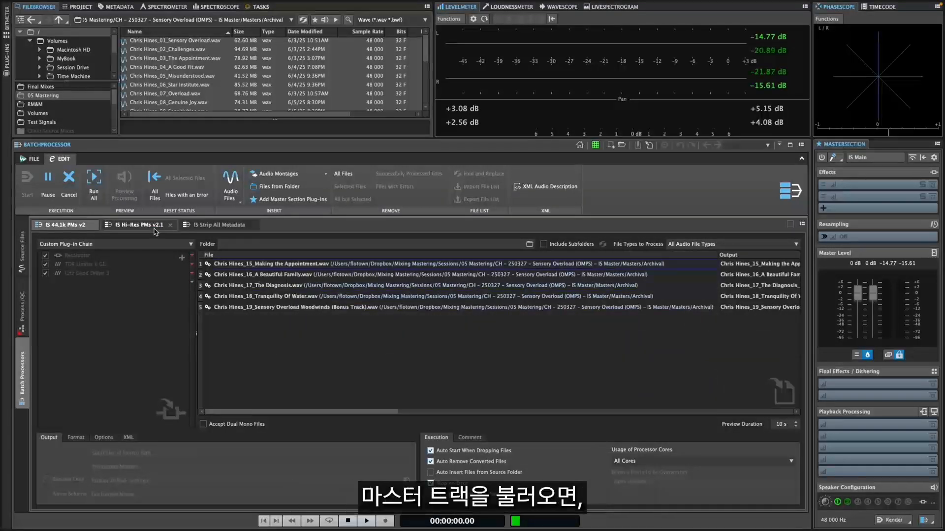
Step: Run all Archival master files through the "IS Hi-Res PMs v2.1" batch processor
left_click(154, 229)
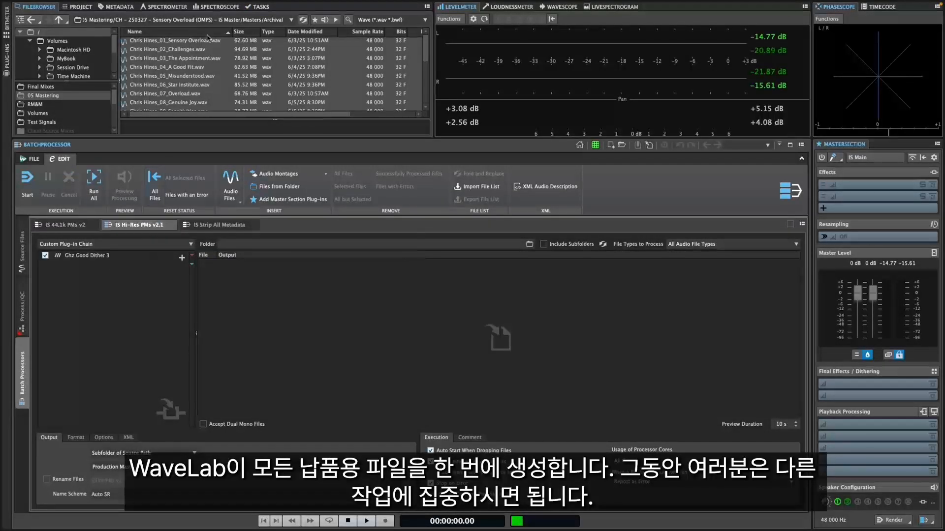
key("super+a")
left_click_drag(200, 54, 276, 347)
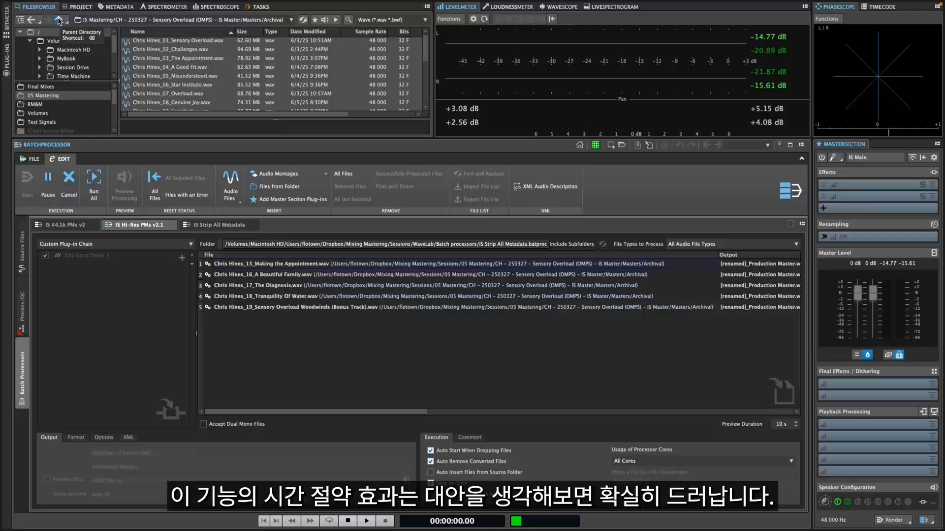
Step: Go up to the Masters folder and browse its Production Masters and Archival subfolders
left_click(59, 20)
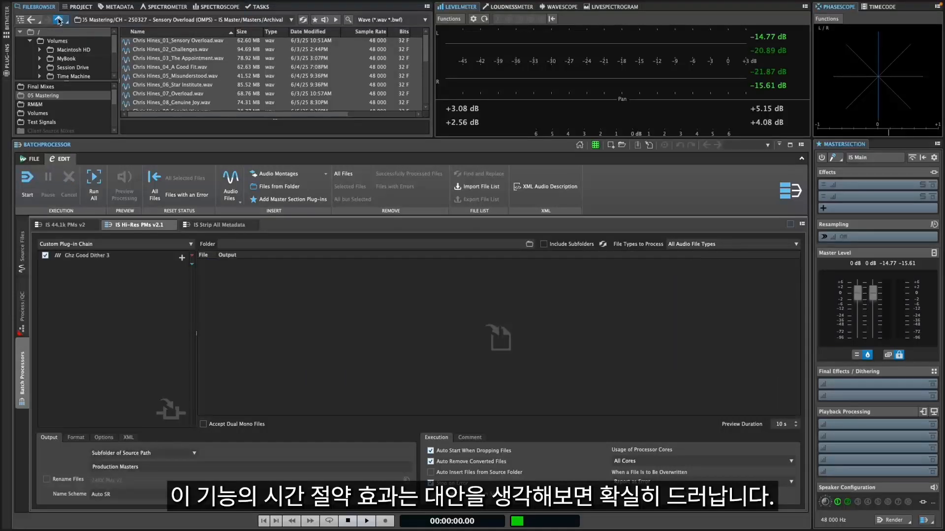
left_click(148, 76)
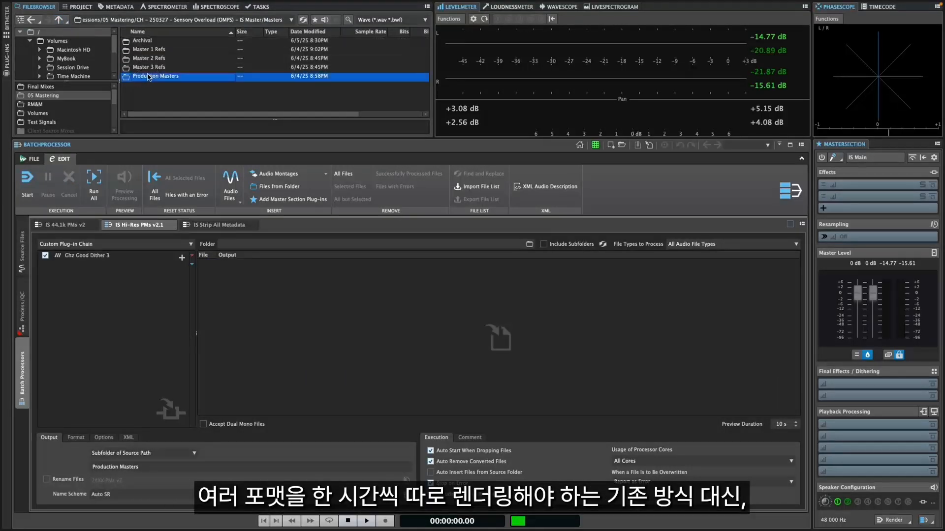
double_click(144, 41)
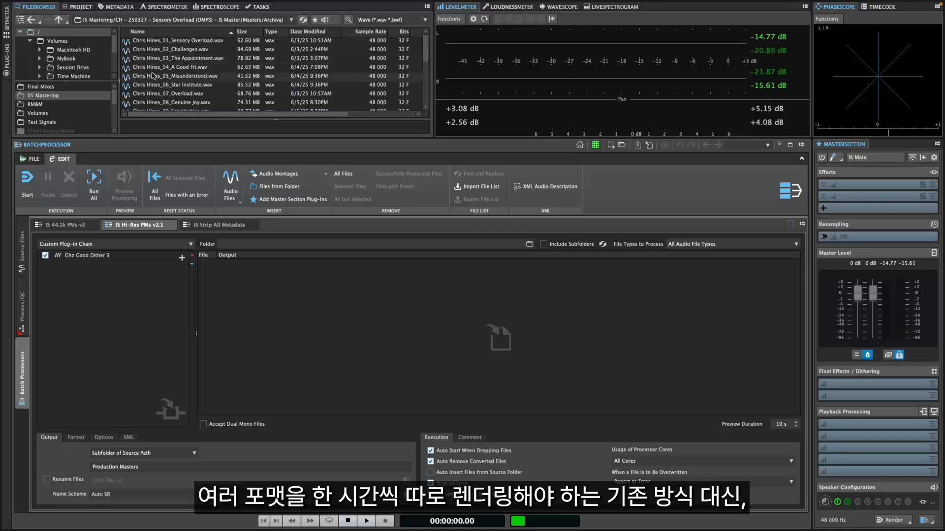
double_click(153, 102)
double_click(155, 67)
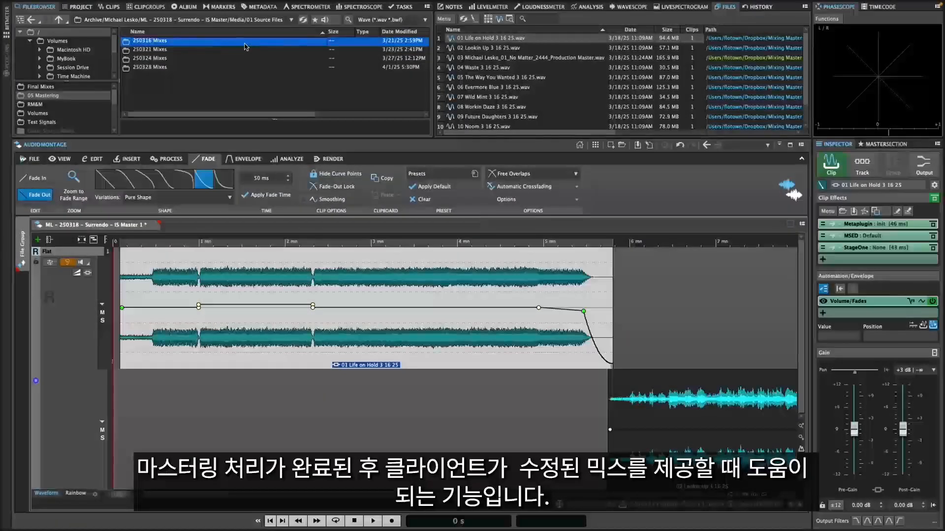
Step: Look over the dated mix folders in 01 Source Files and open "250324 Mixes"
left_click(243, 49)
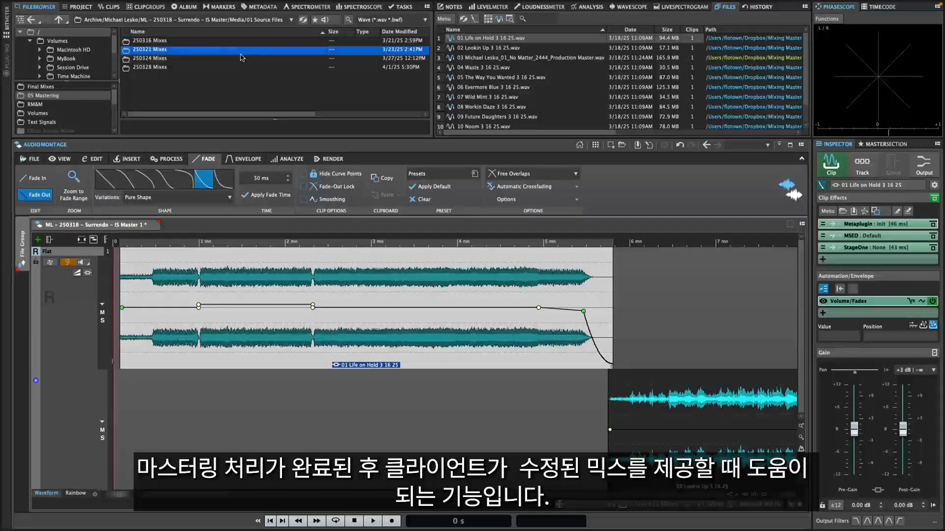
left_click(241, 58)
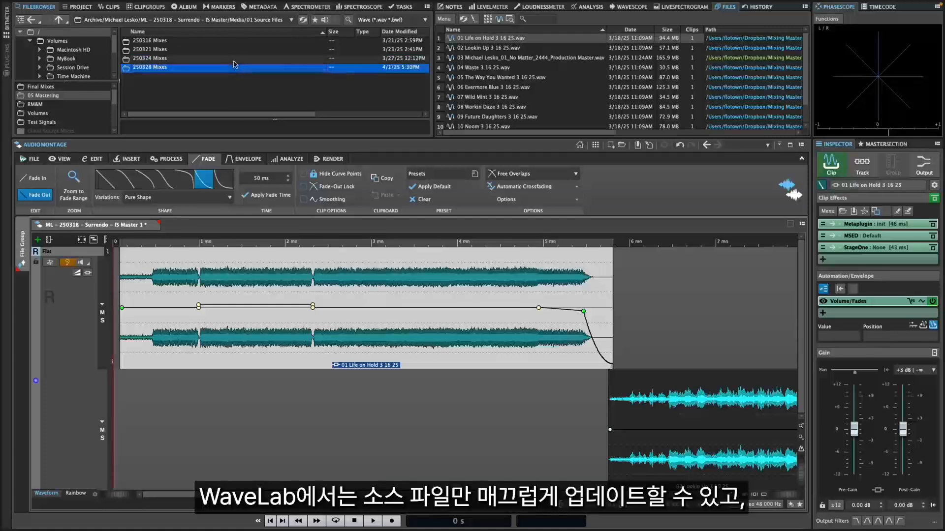
double_click(233, 58)
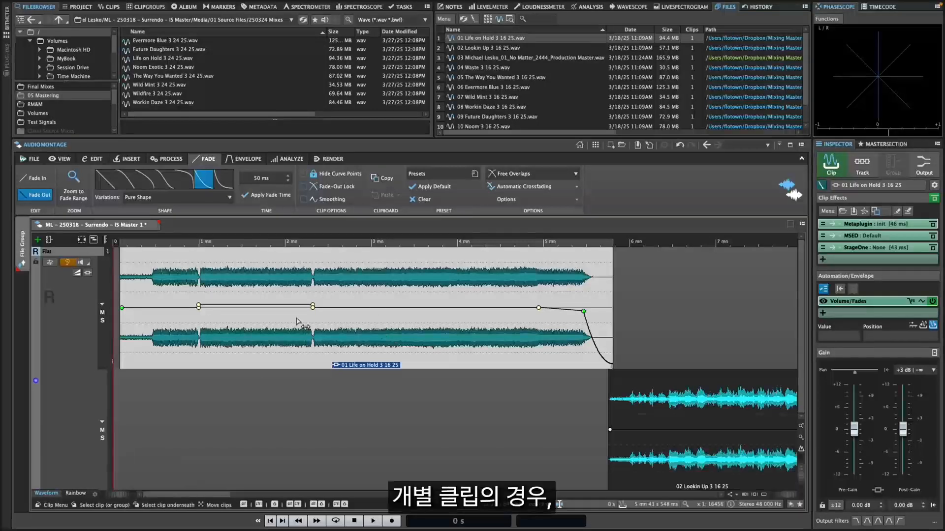
Step: Replace the audio file of the "01 Life on Hold" clip with "01 Life on Hold 3 19 25.wav" from the 250321 Mixes folder
right_click(288, 356)
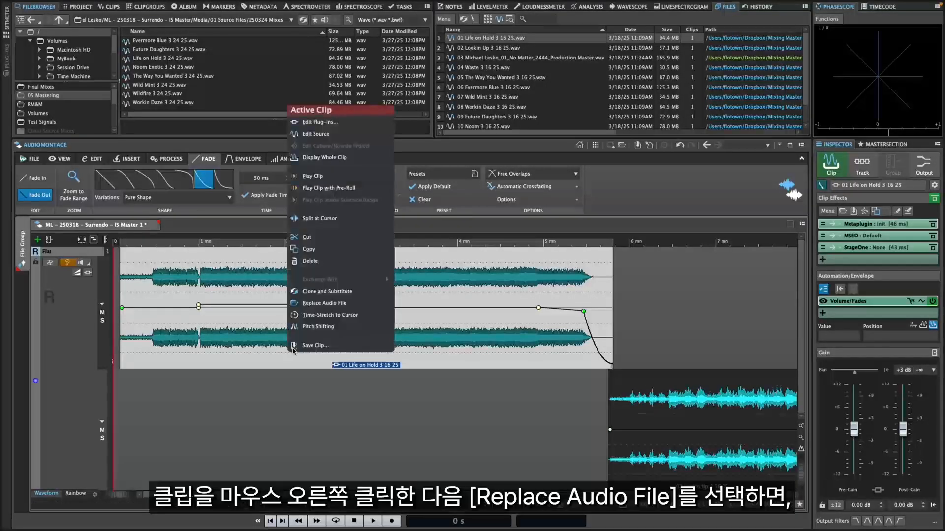
left_click(313, 304)
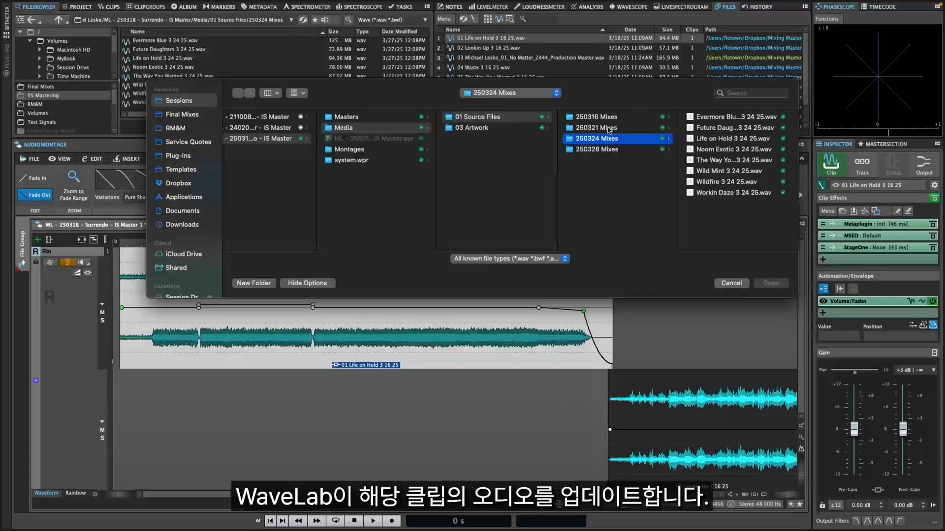
left_click(609, 128)
left_click(709, 118)
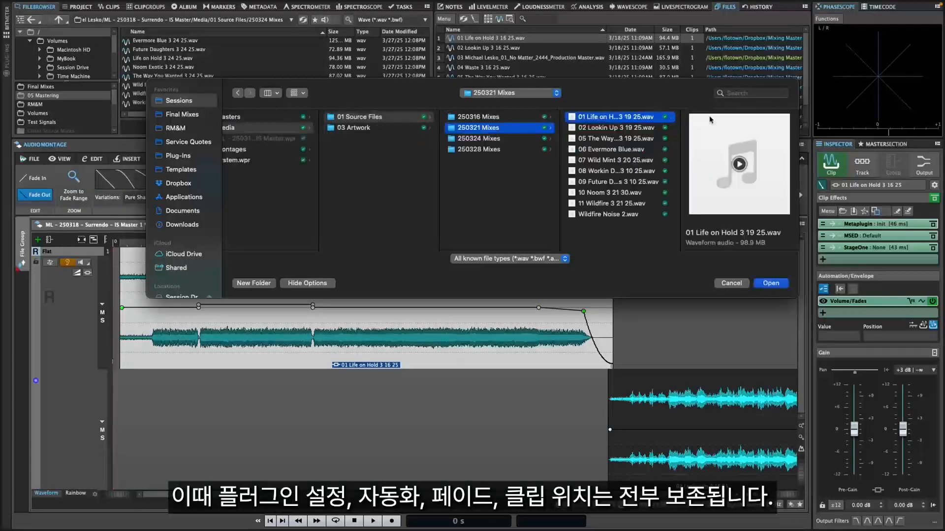
key("Return")
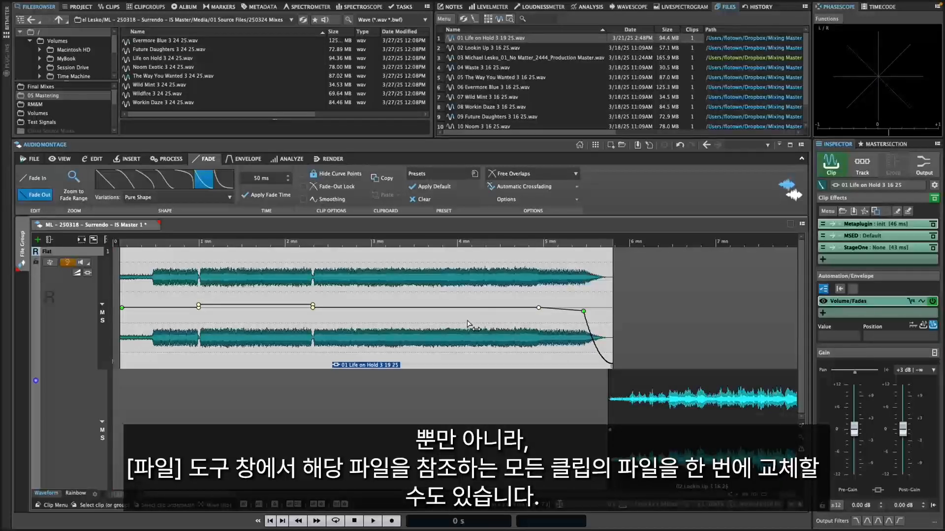
Step: Replace the project file "07 Wild Mint 3 16 25.wav" with "Wild Mint 3 24 25.wav" from the 250324 Mixes folder for all clips referencing it
key("super+Down")
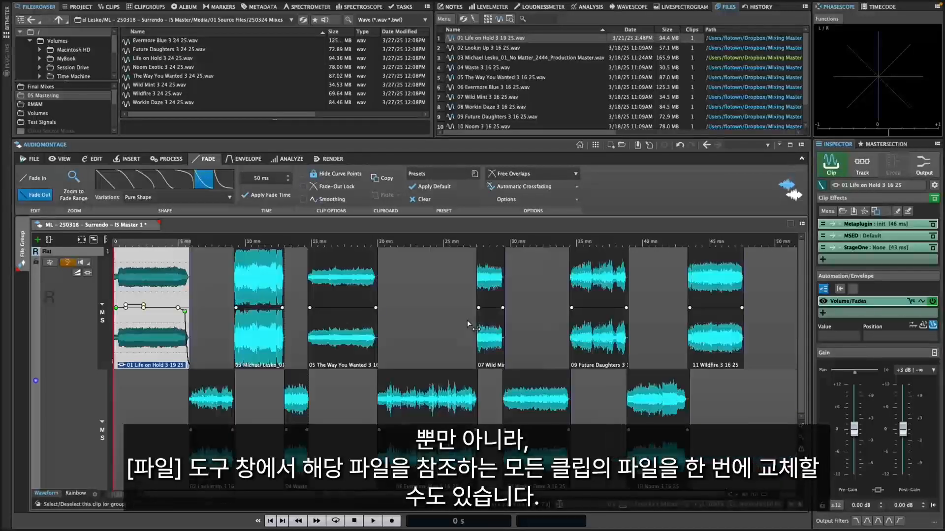
left_click(492, 97)
right_click(492, 98)
mouse_move(521, 109)
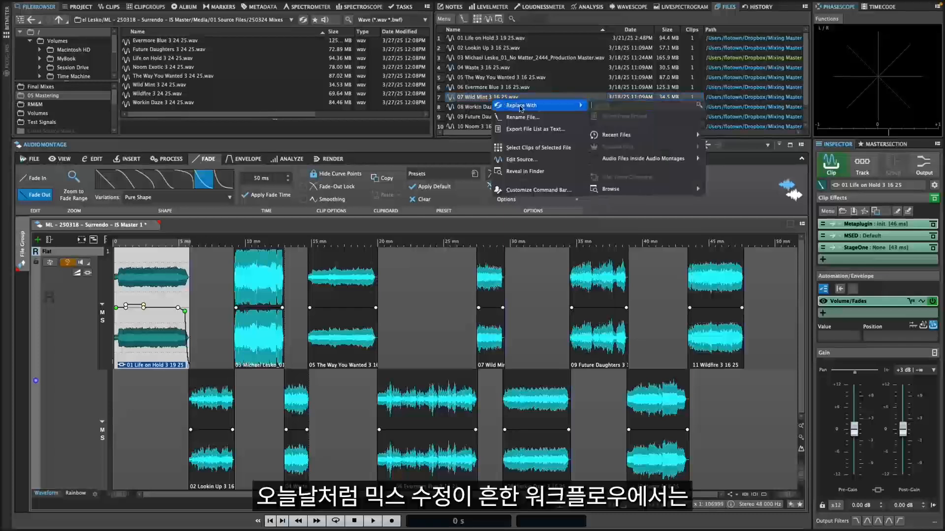
mouse_move(654, 188)
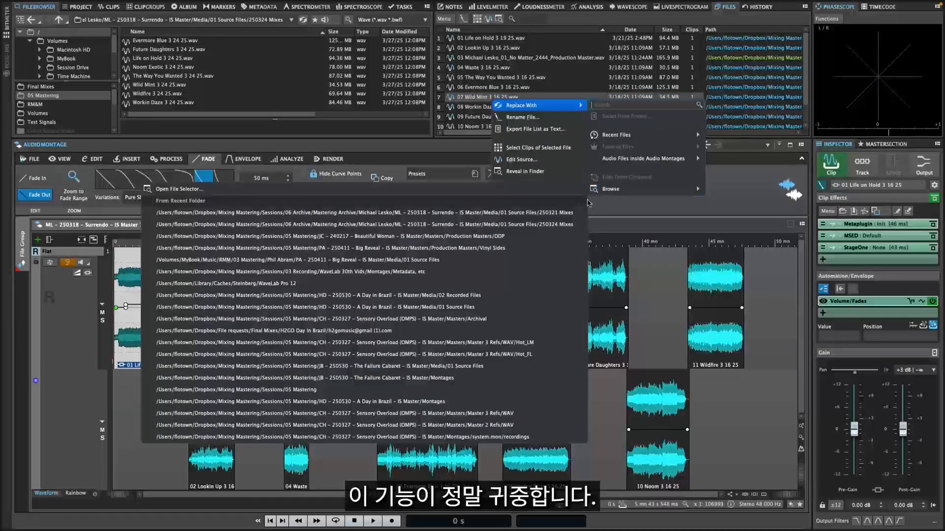
left_click(567, 215)
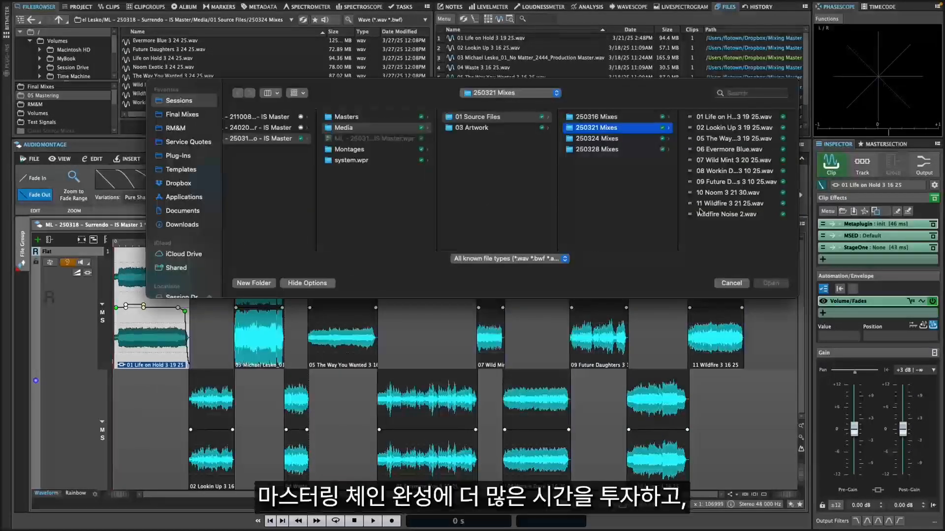
key("Down")
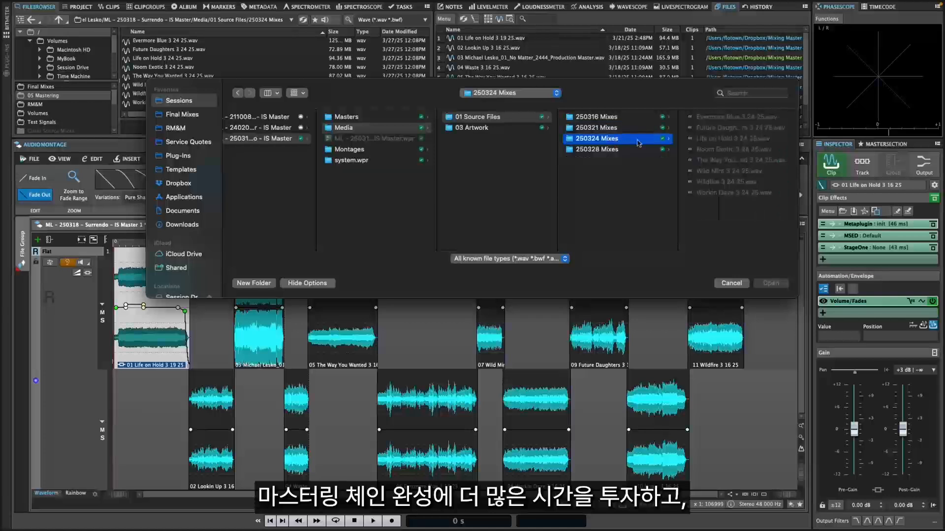
left_click(718, 171)
left_click(771, 283)
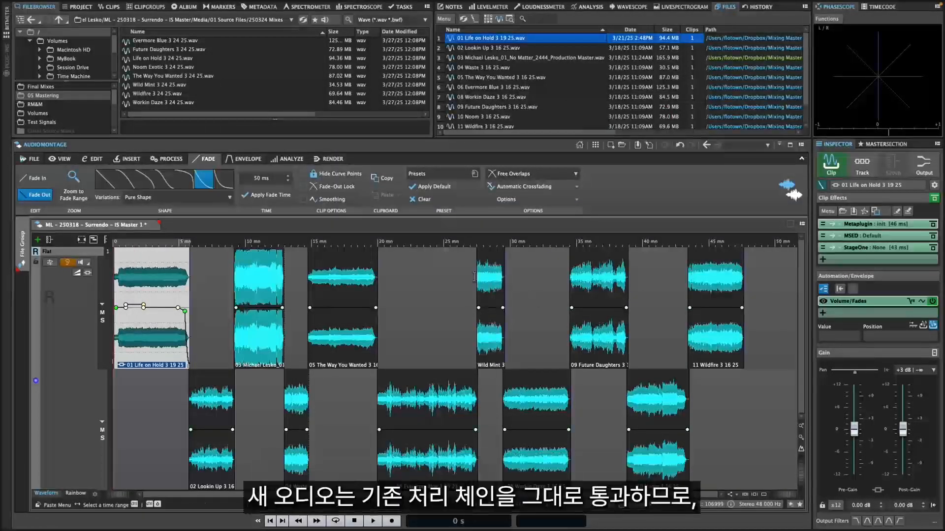
Step: Inspect the replaced Wild Mint clip's waveform and its timing against the neighbouring clips in the montage
key("super+z")
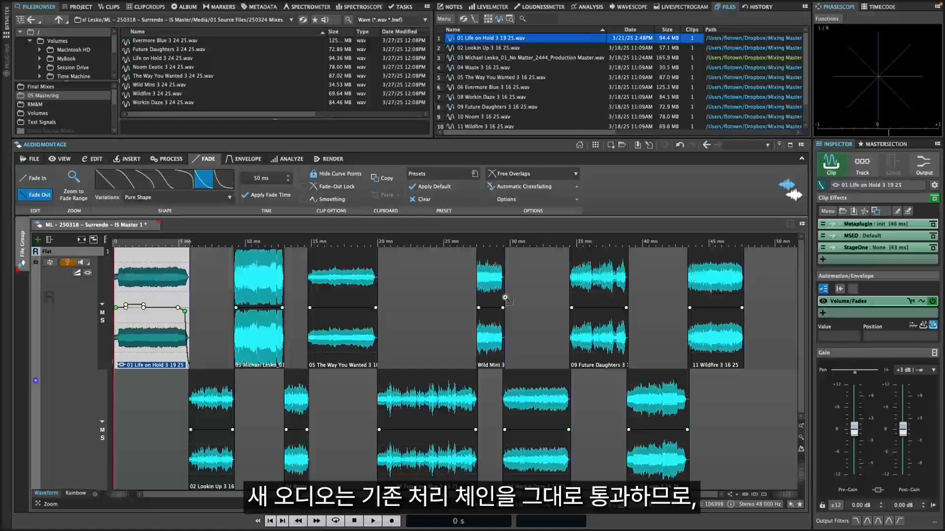
key("super+shift+z")
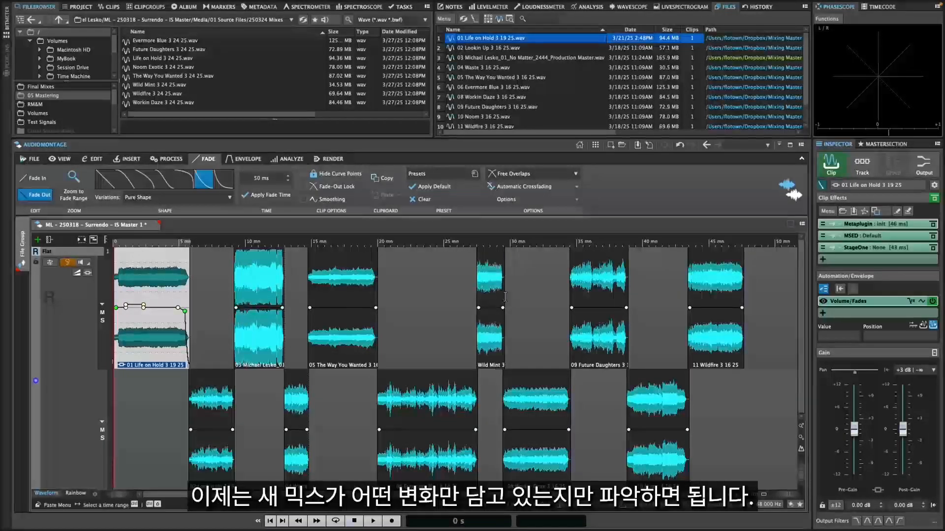
scroll(498, 335, "up", 2)
scroll(497, 334, "up", 3)
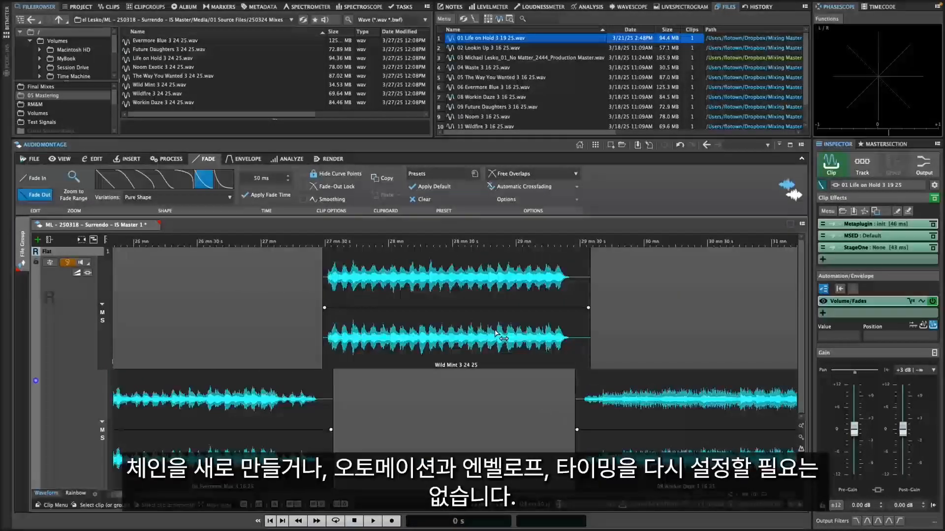
key("super+z")
key("super+shift+z")
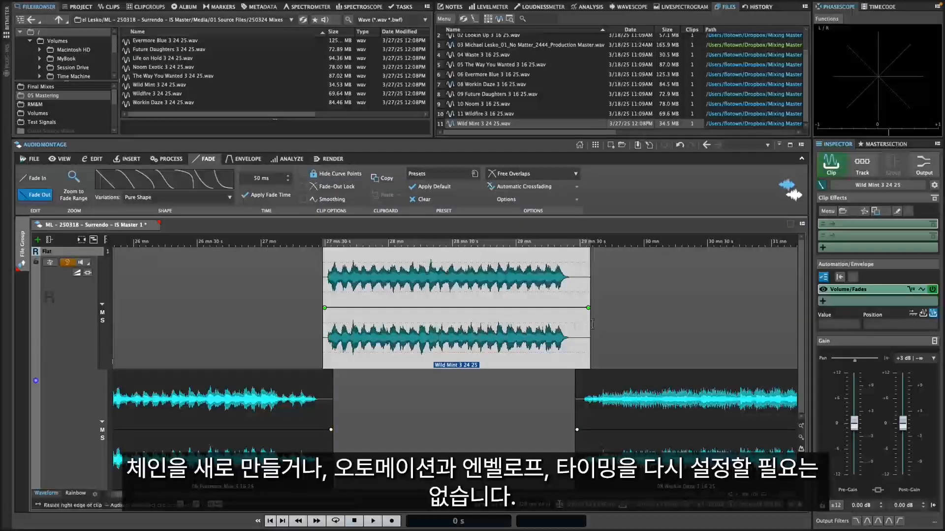
scroll(631, 330, "down", 5)
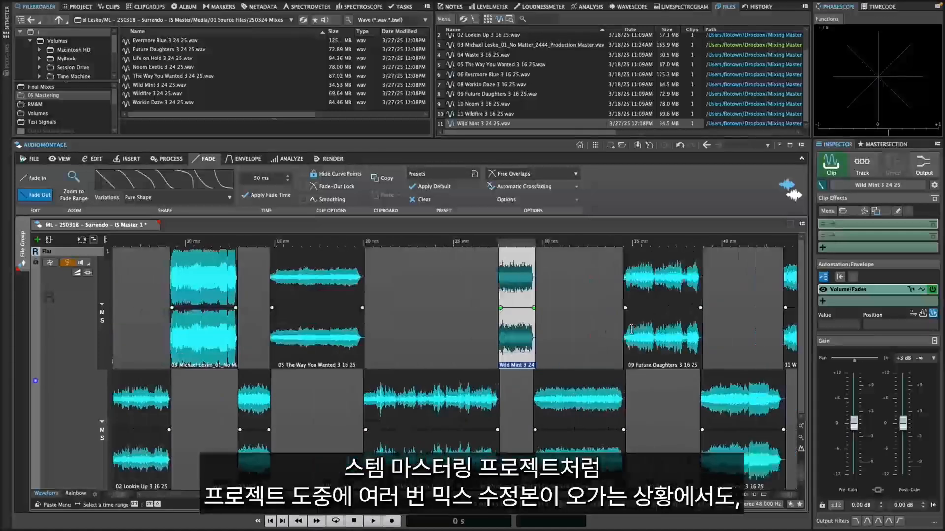
scroll(632, 330, "right", 5)
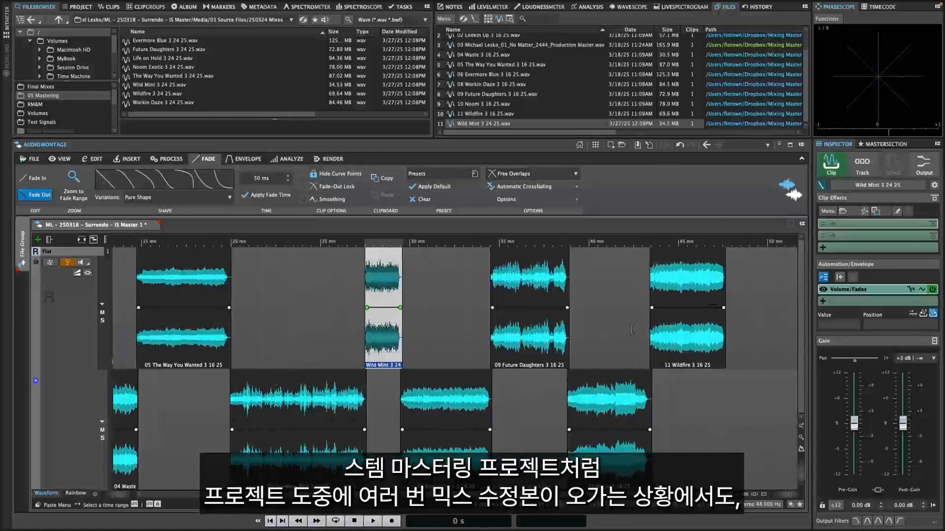
Step: Look over the 250324 Mixes folder in 01 Source Files and open the "250328 Mixes" folder
left_click(58, 19)
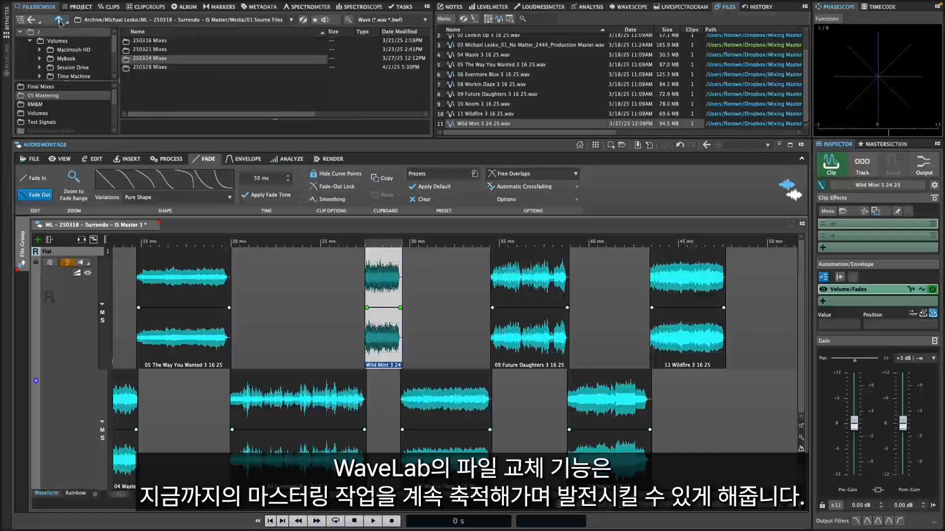
double_click(152, 63)
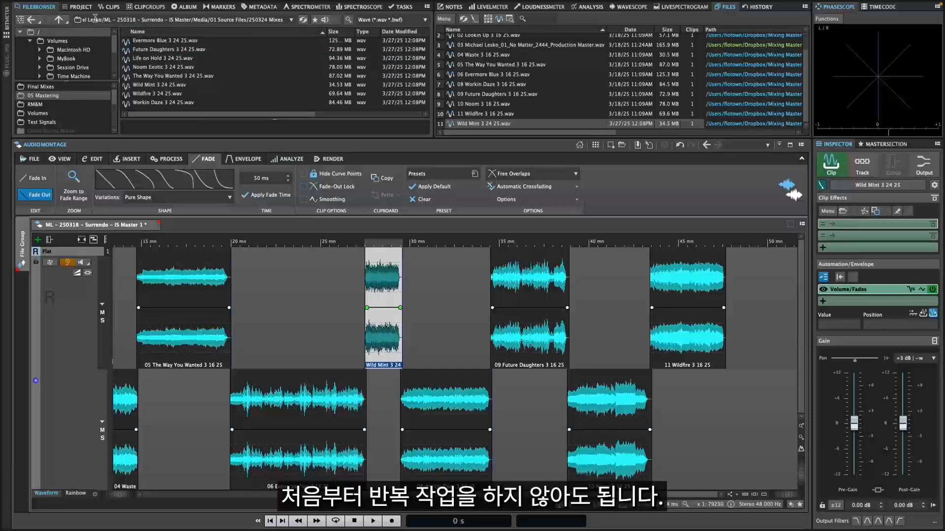
left_click(59, 20)
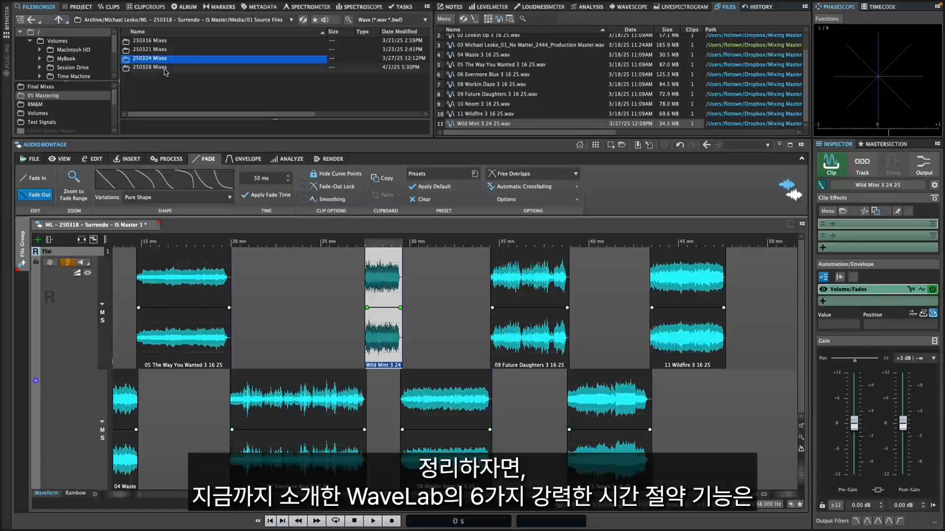
double_click(165, 73)
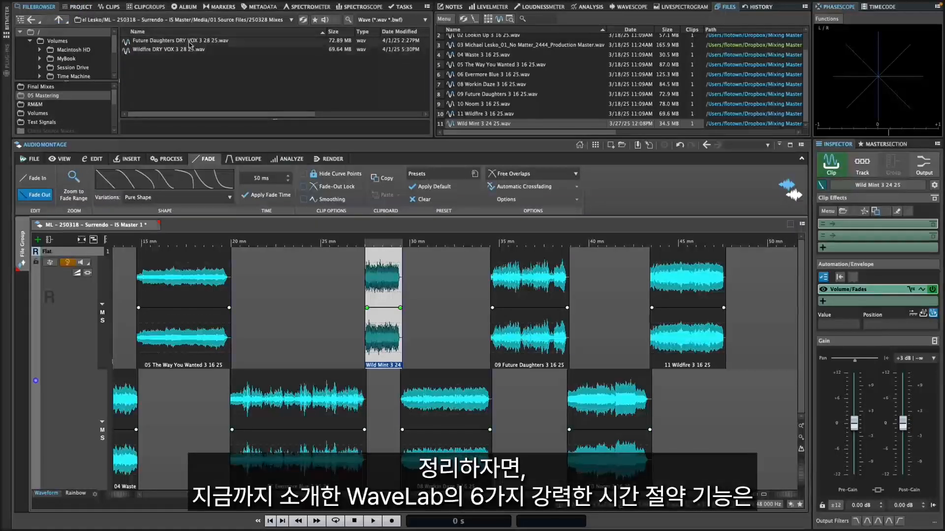
Step: Start replacing the audio file of the "09 Future Daughters 3 16 25" clip, browsing to the 250328 Mixes folder for the new mix
left_click(519, 341)
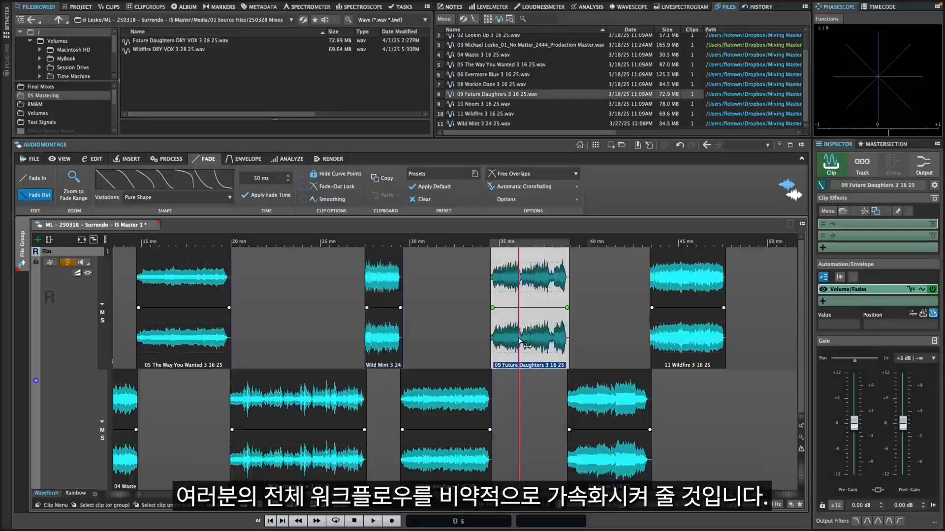
right_click(519, 341)
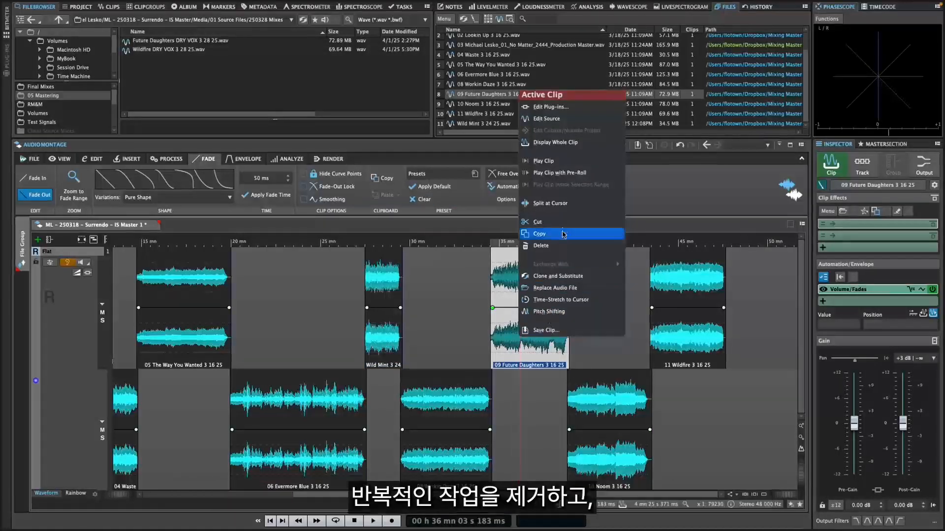
left_click(556, 289)
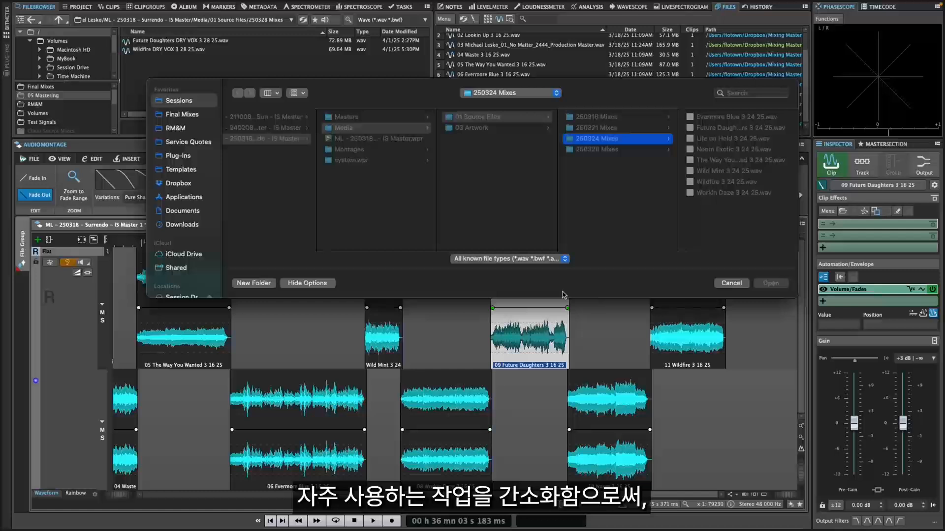
left_click(620, 149)
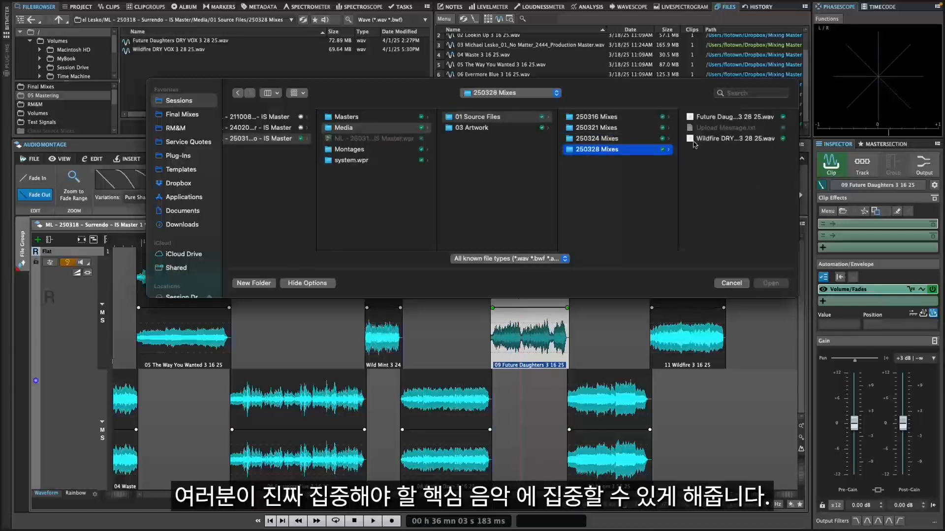